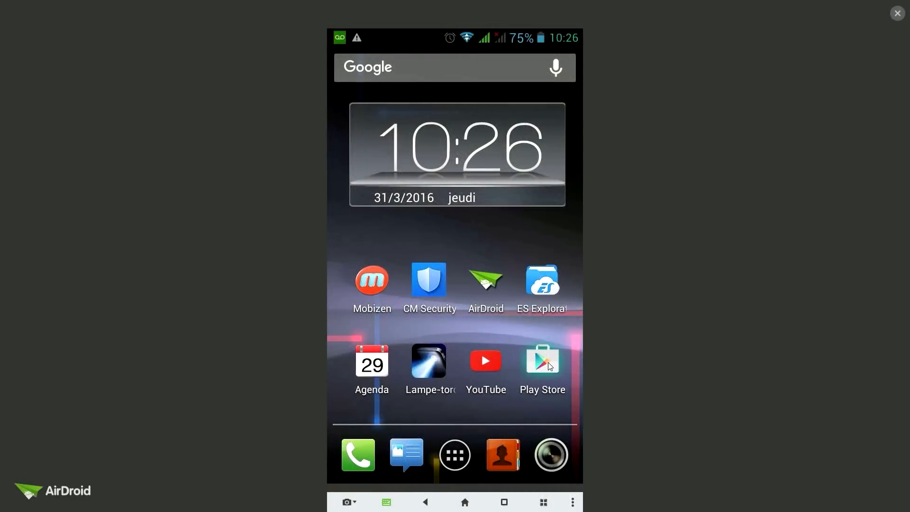
# - Search the phone's Play Store for "airdroid" and open the AirDroid - Android sur PC/Mac app page
pyautogui.click(548, 365)
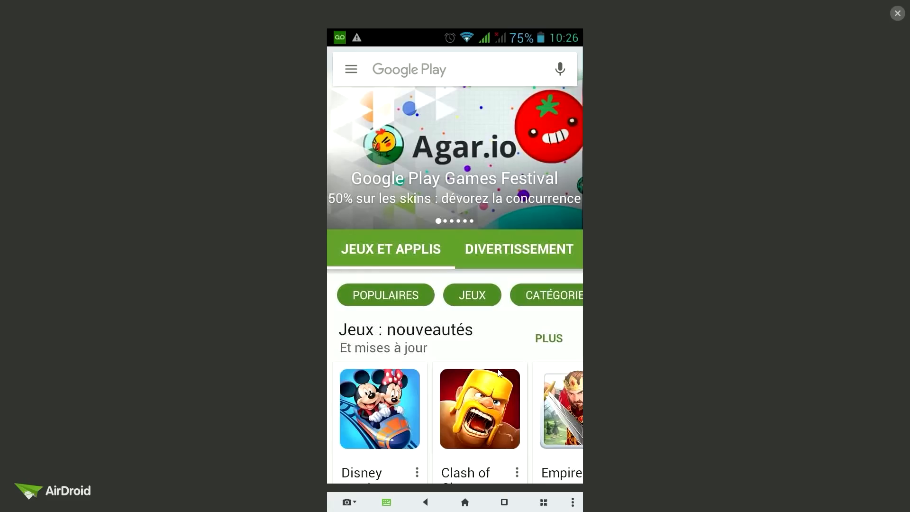
pyautogui.click(447, 76)
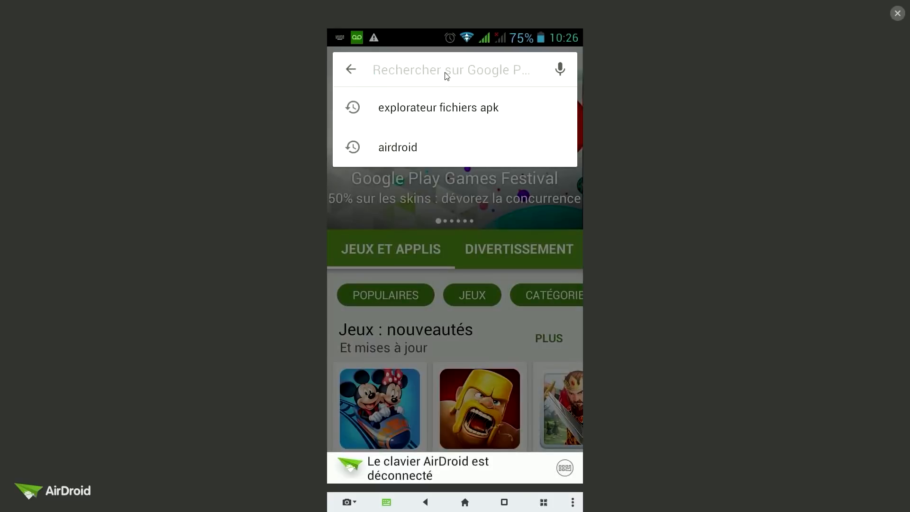
pyautogui.write('air')
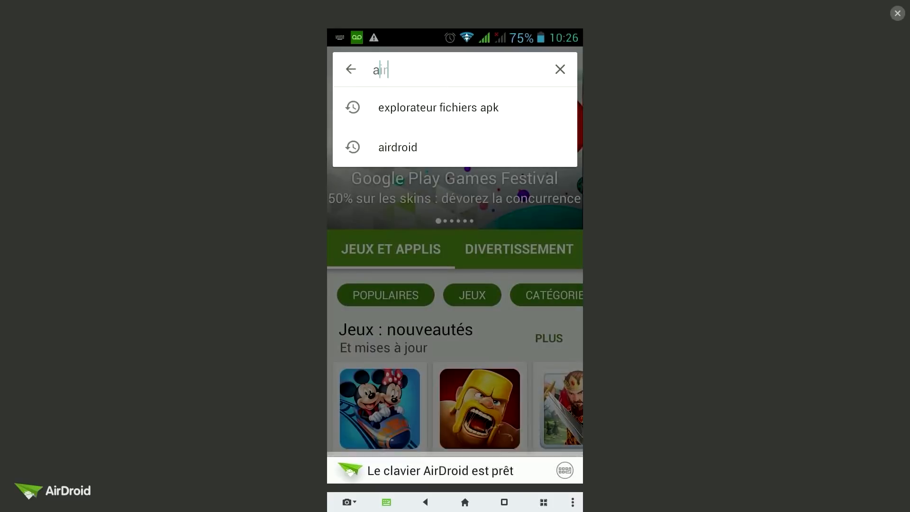
pyautogui.write('droid')
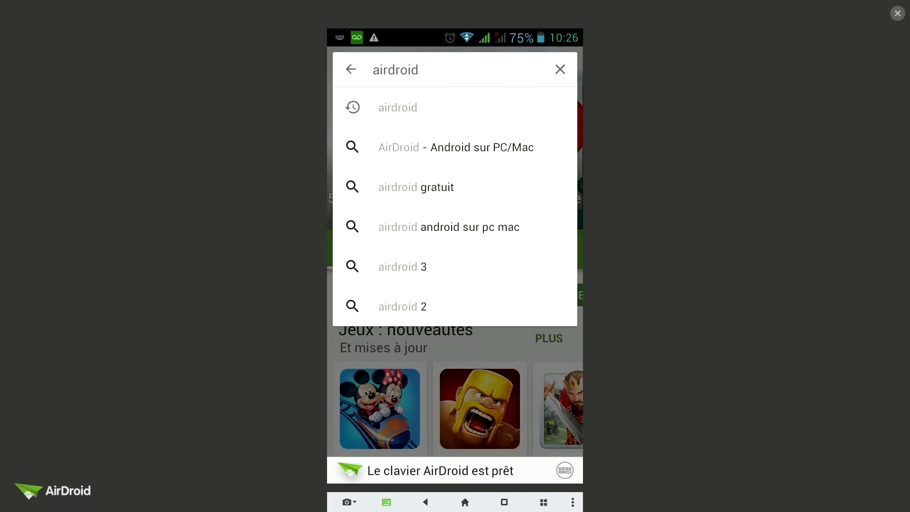
pyautogui.press('Return')
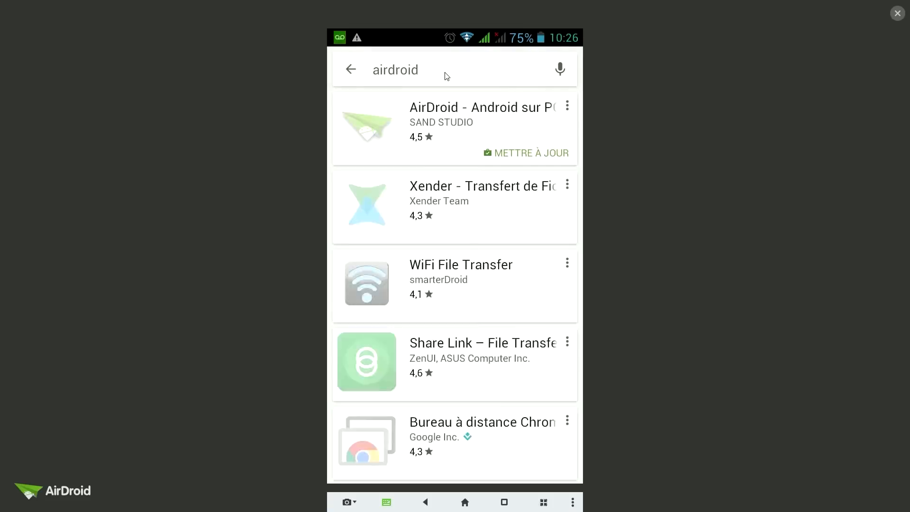
pyautogui.click(433, 116)
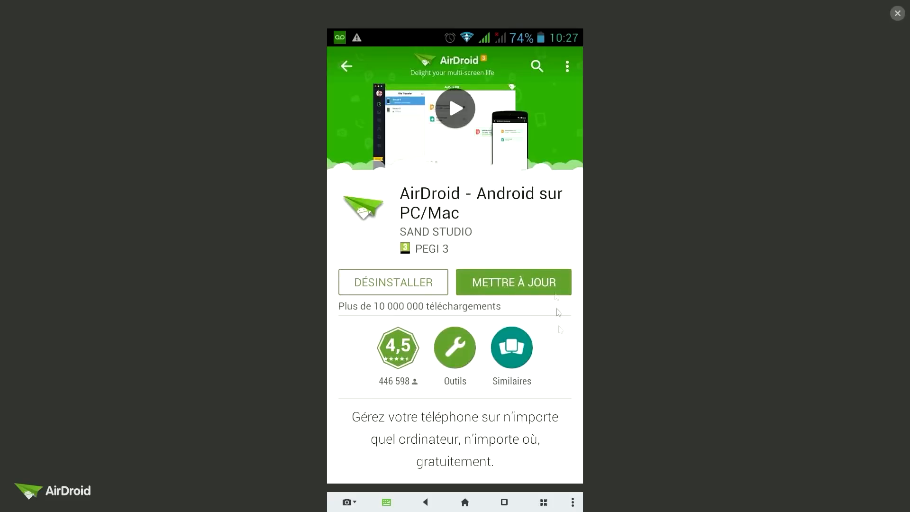
# - Launch the AirDroid app on the phone, start its QR code scanner, and connect the phone to AirDroid Web
pyautogui.click(544, 502)
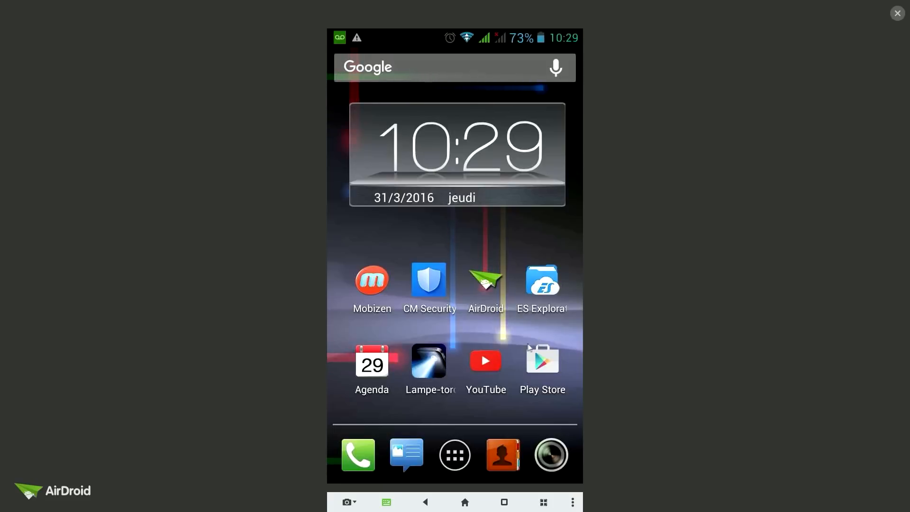
pyautogui.click(485, 283)
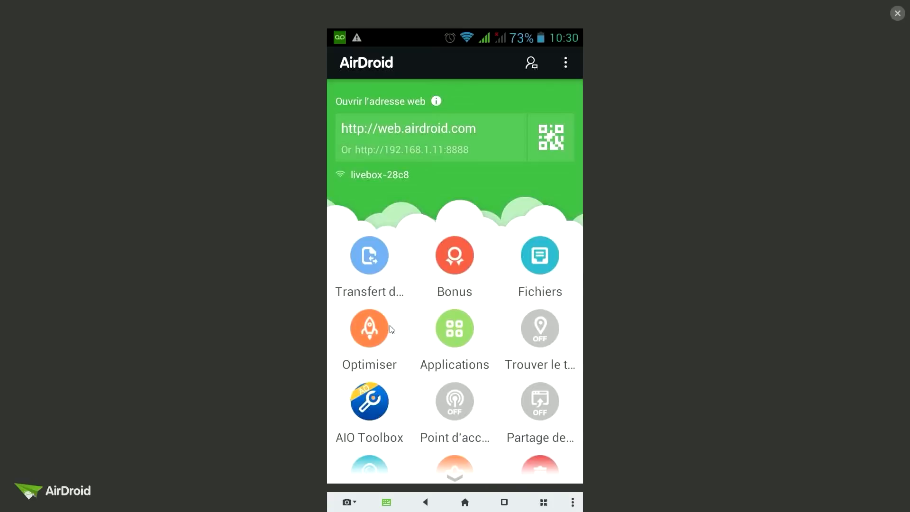
pyautogui.click(556, 142)
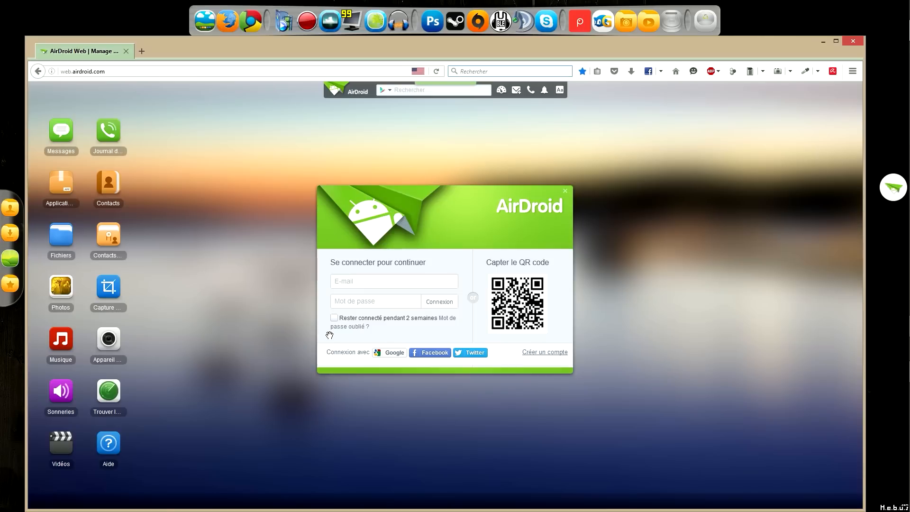
pyautogui.click(543, 352)
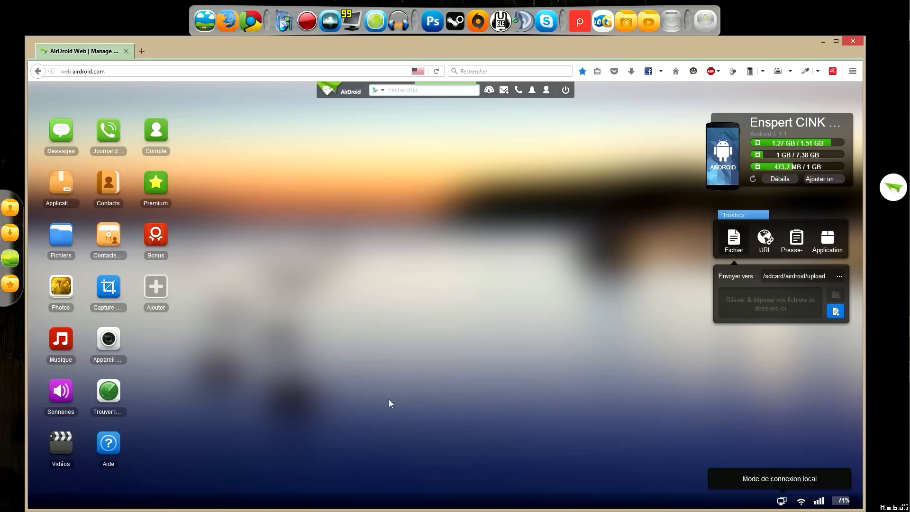
# - View the phone's messages, close them, and look through the list of installed user applications
pyautogui.click(65, 136)
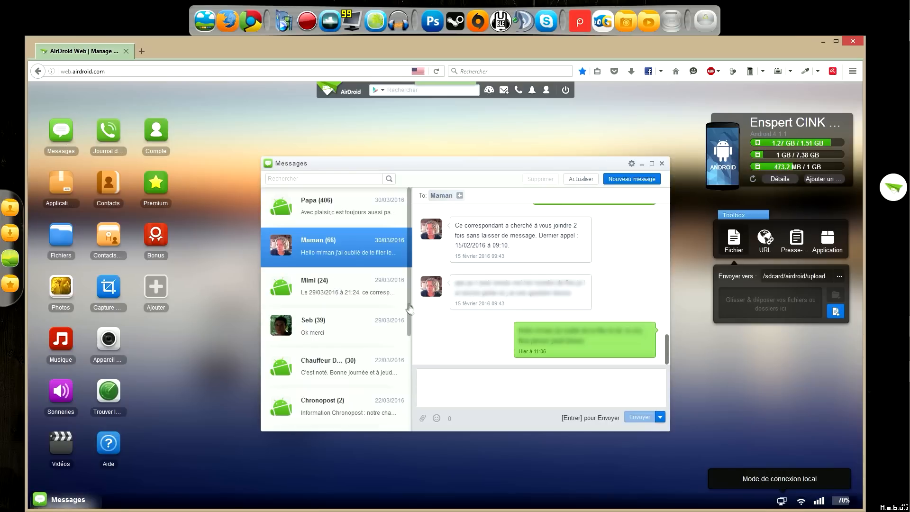
pyautogui.click(662, 164)
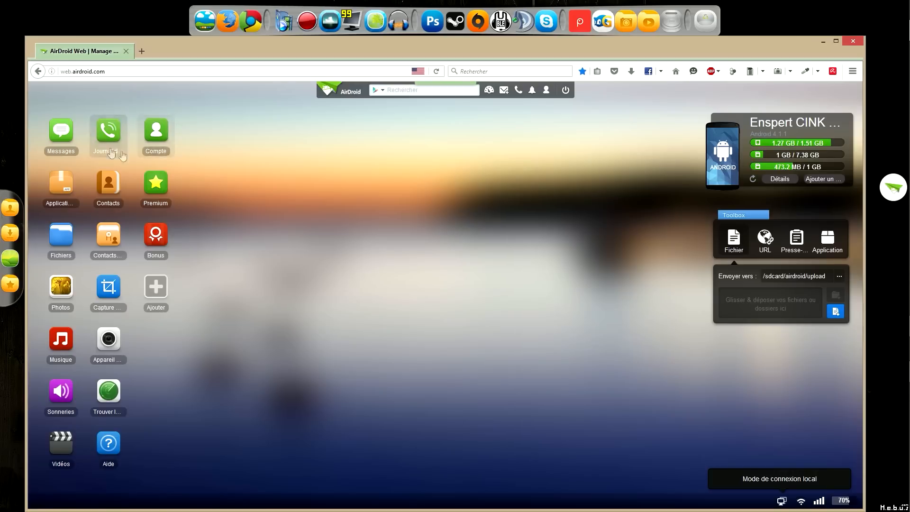
pyautogui.click(63, 191)
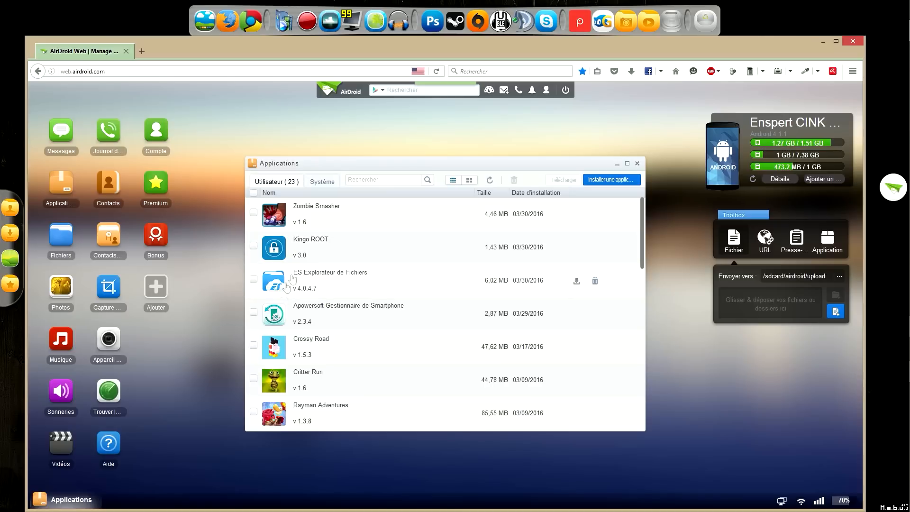
pyautogui.scroll(-2, 403, 357)
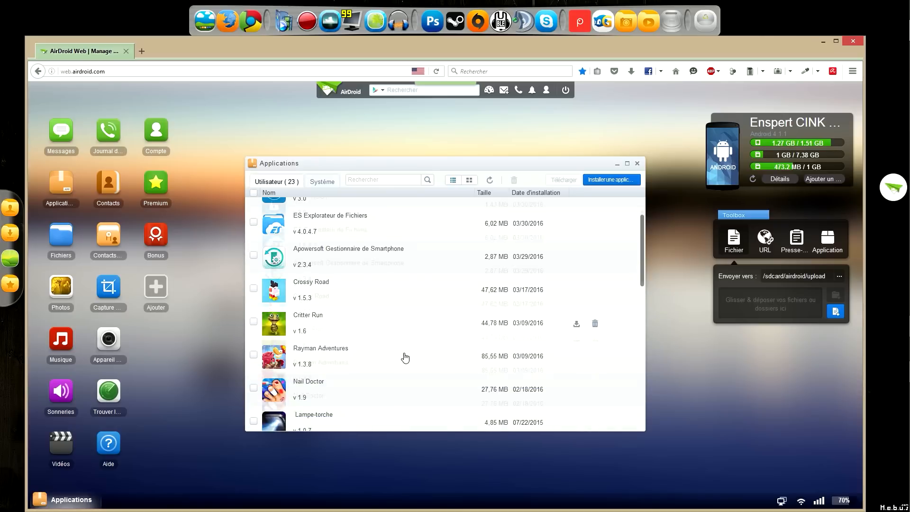
pyautogui.scroll(3, 404, 358)
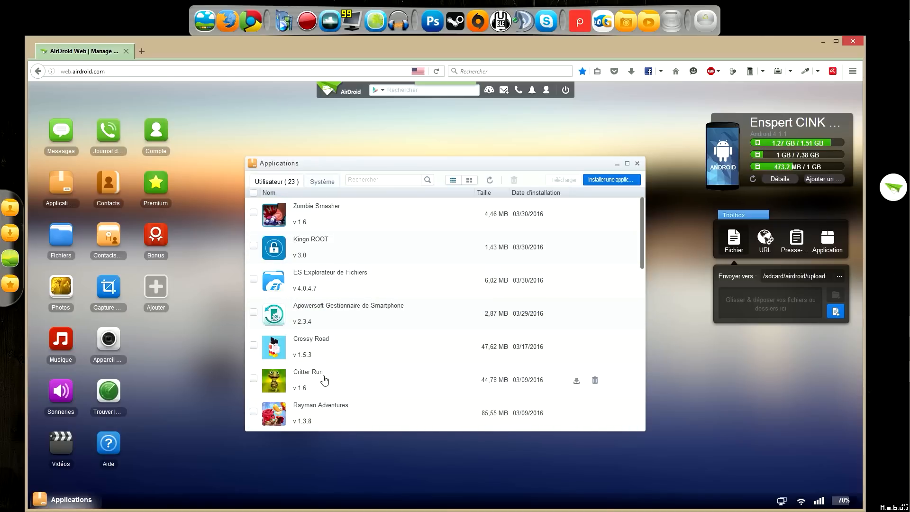
pyautogui.scroll(-1, 345, 358)
pyautogui.scroll(1, 345, 359)
pyautogui.click(603, 181)
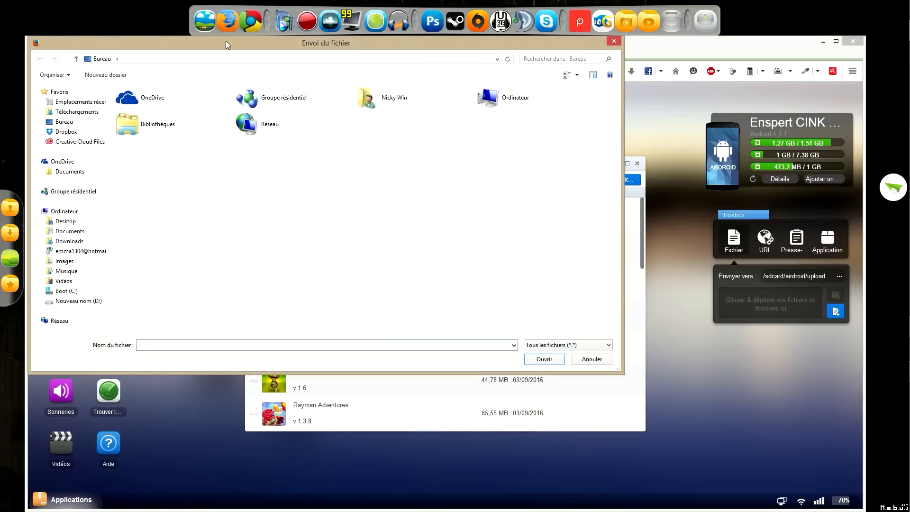
pyautogui.moveTo(232, 52); pyautogui.dragTo(409, 126)
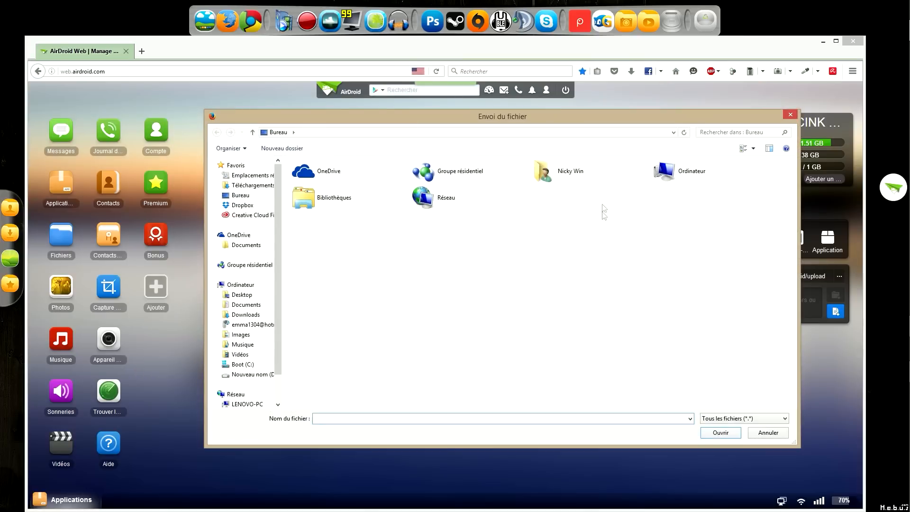
pyautogui.moveTo(568, 123); pyautogui.dragTo(510, 107)
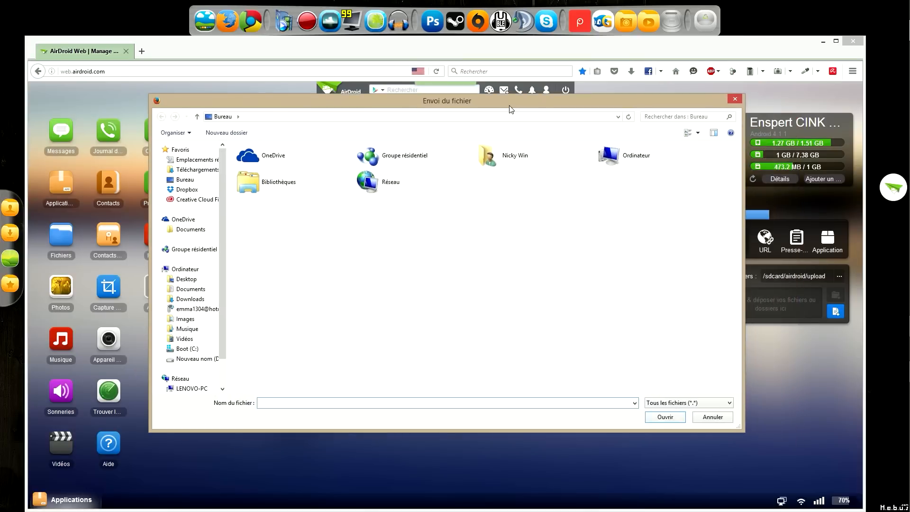
pyautogui.click(739, 98)
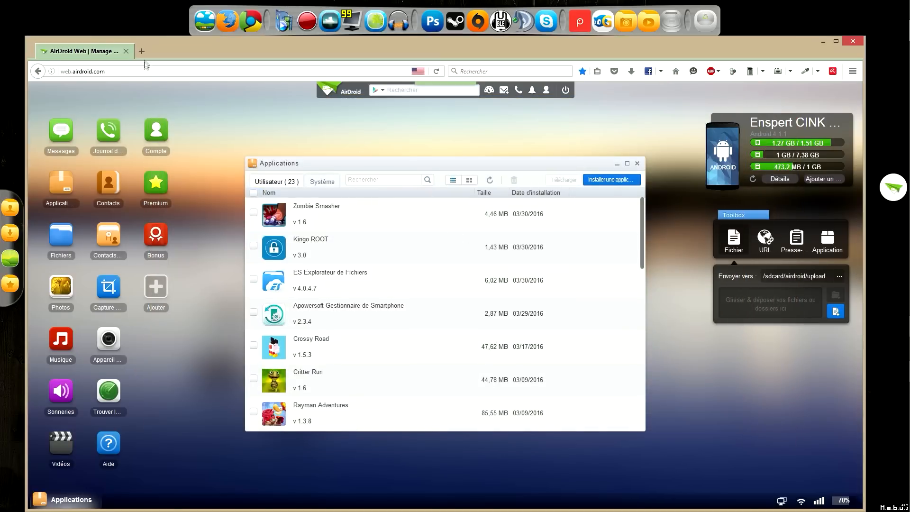
# - Search the web for "play store" in a new browser tab and open the Google Play site
pyautogui.click(142, 51)
pyautogui.click(477, 73)
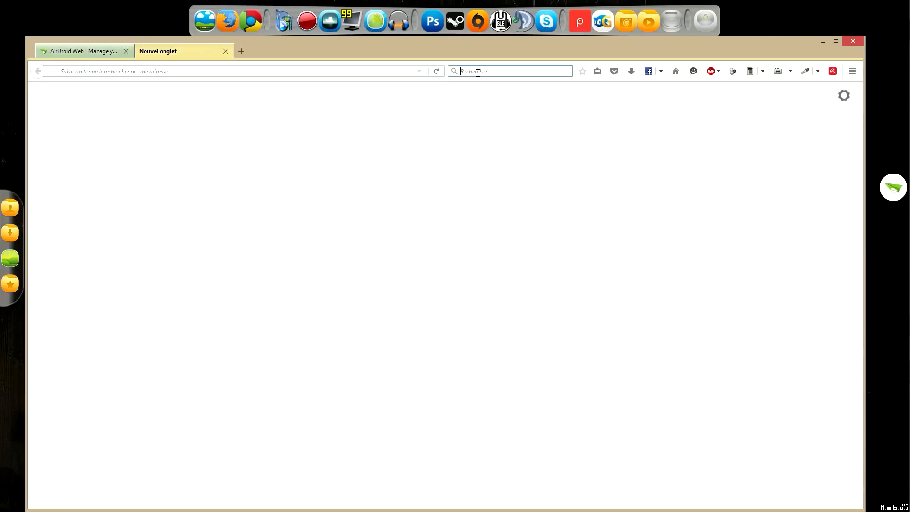
pyautogui.write('play store')
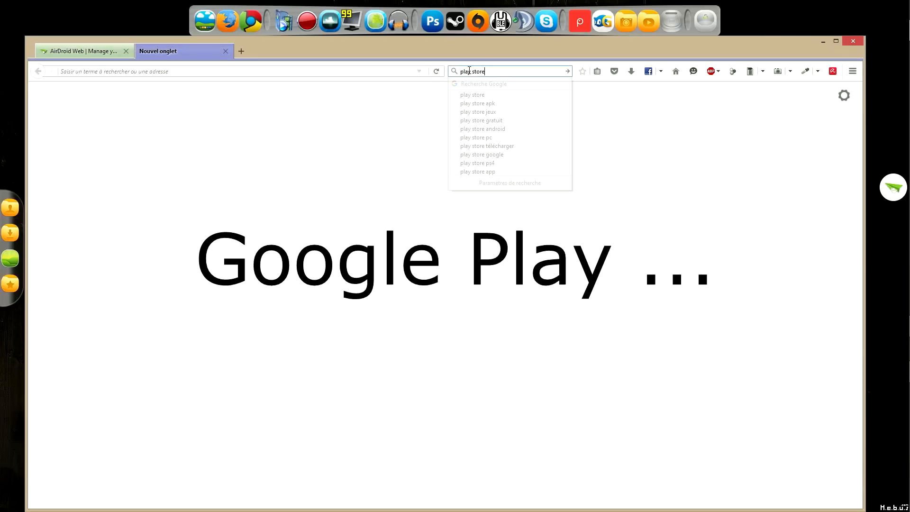
pyautogui.press('Return')
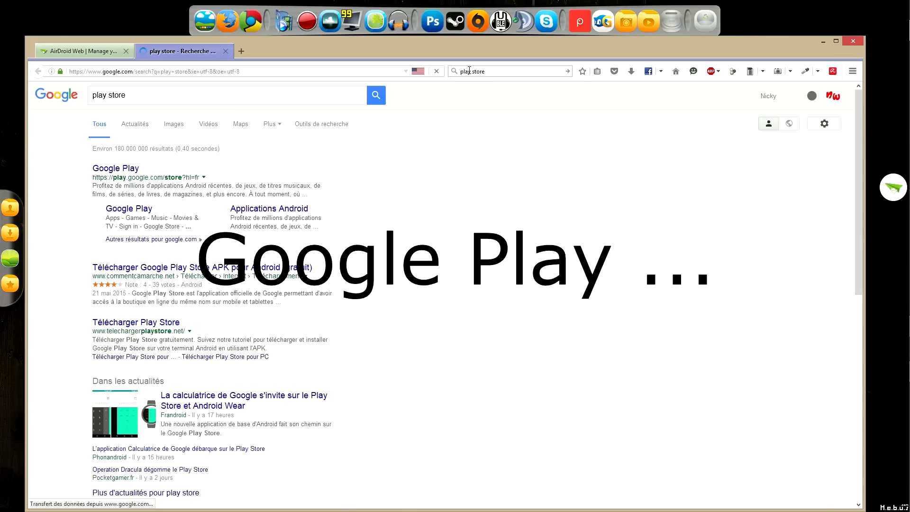
pyautogui.click(118, 170)
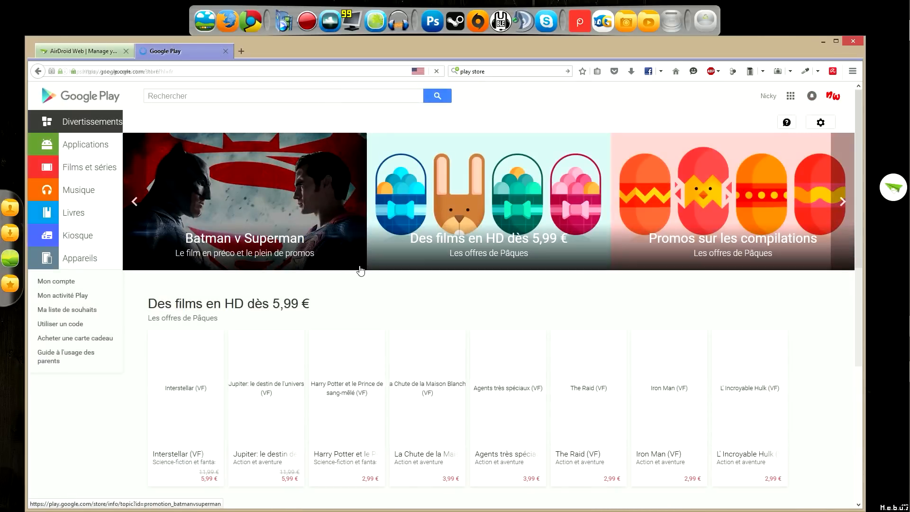
# - Go to the Applications section of Google Play and open the Agar.io page from the recommended games
pyautogui.scroll(-3, 514, 410)
pyautogui.scroll(3, 211, 296)
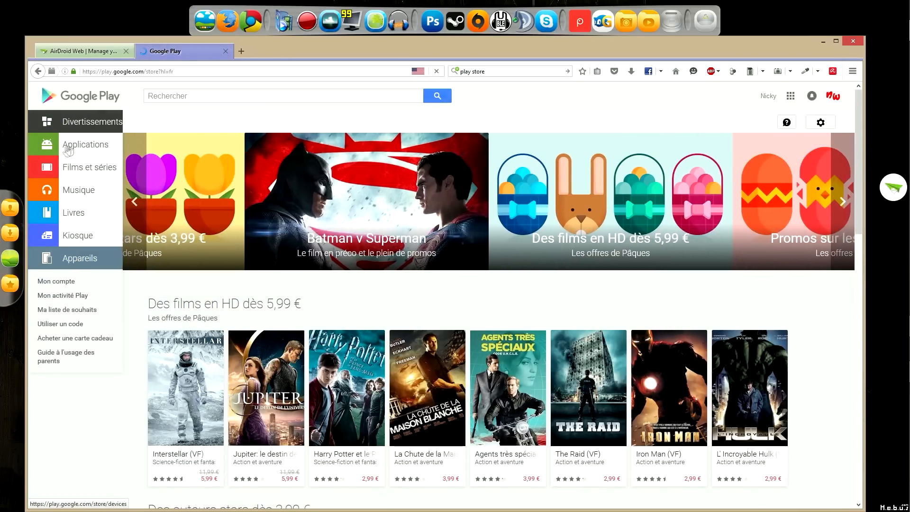
pyautogui.click(78, 145)
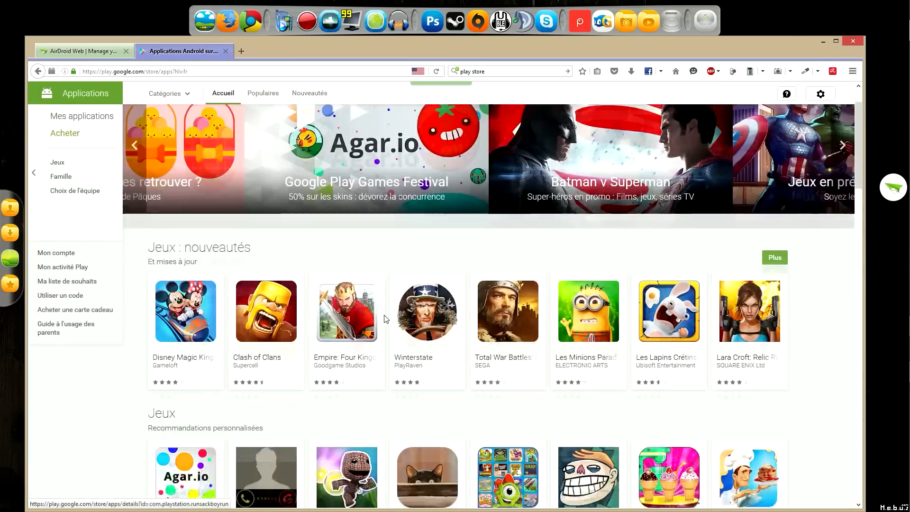
pyautogui.scroll(-5, 384, 317)
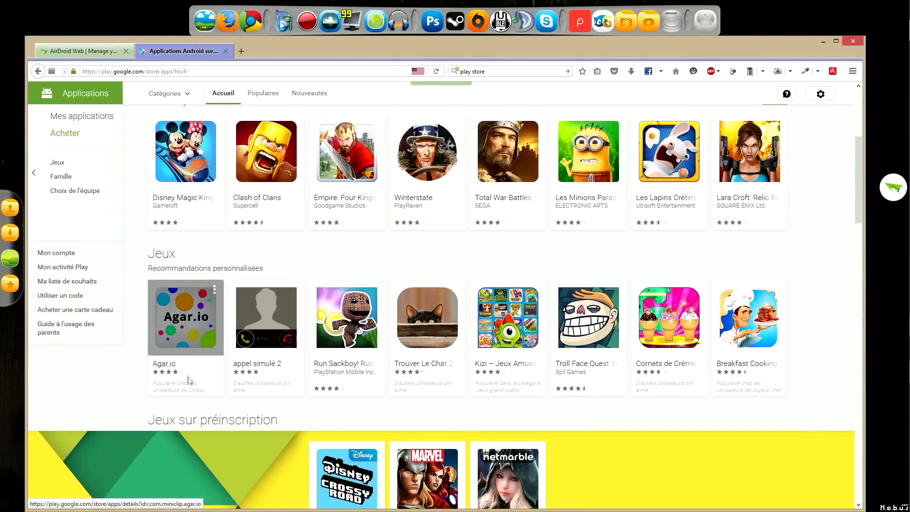
pyautogui.click(175, 323)
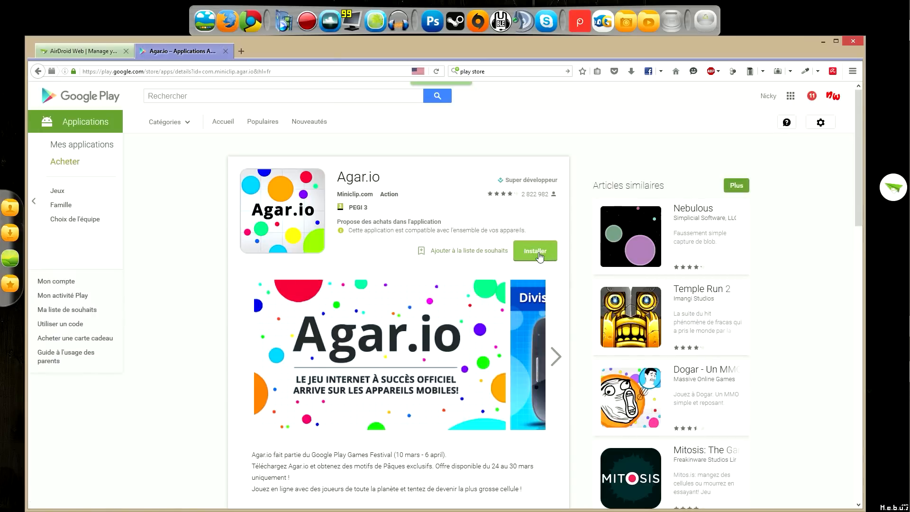
# - Install Agar.io on the phone from Google Play and check the phone's notifications for the download
pyautogui.click(539, 256)
pyautogui.click(552, 403)
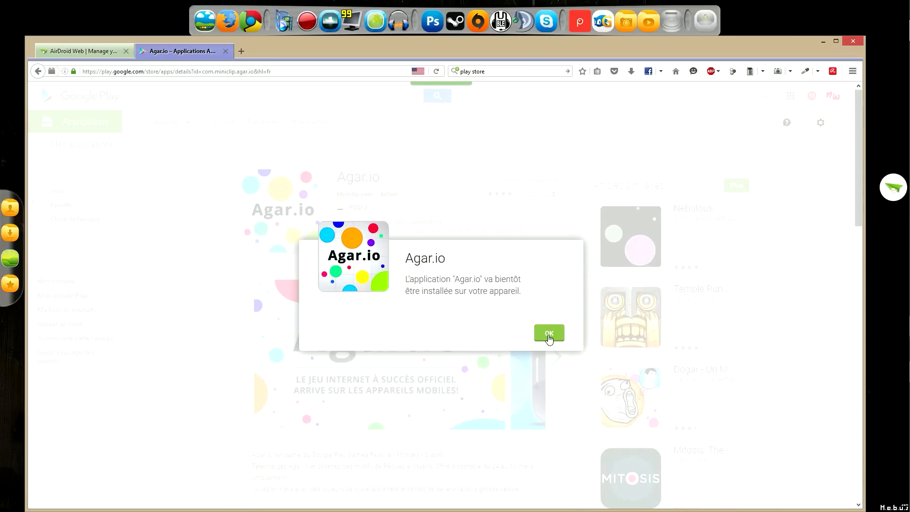
pyautogui.click(549, 333)
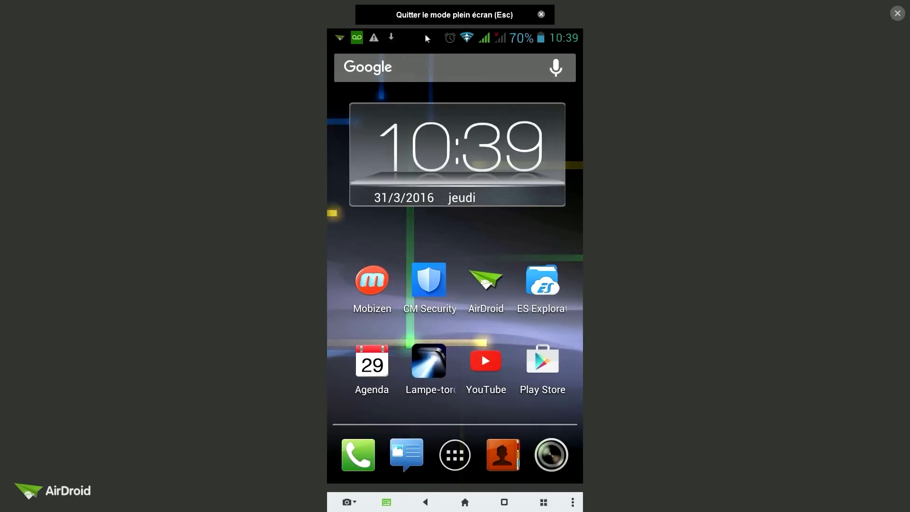
pyautogui.moveTo(425, 38); pyautogui.dragTo(416, 243)
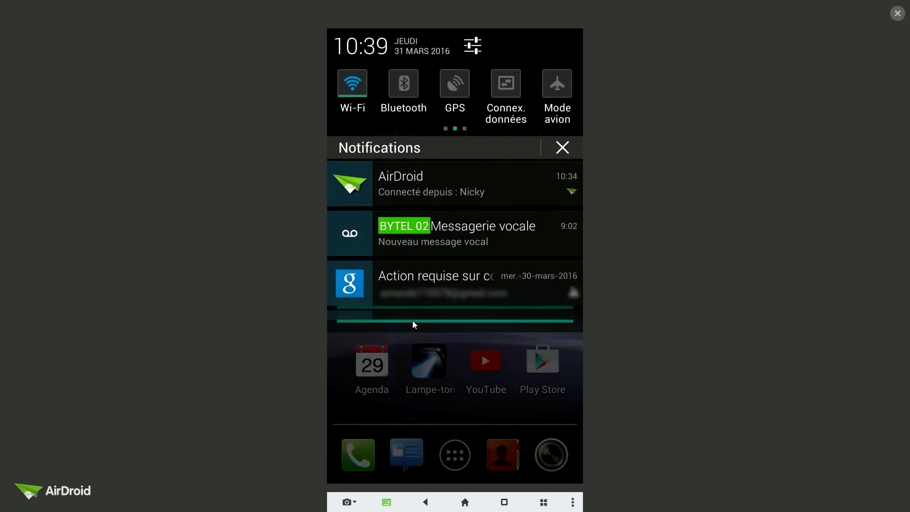
pyautogui.moveTo(414, 324); pyautogui.dragTo(416, 439)
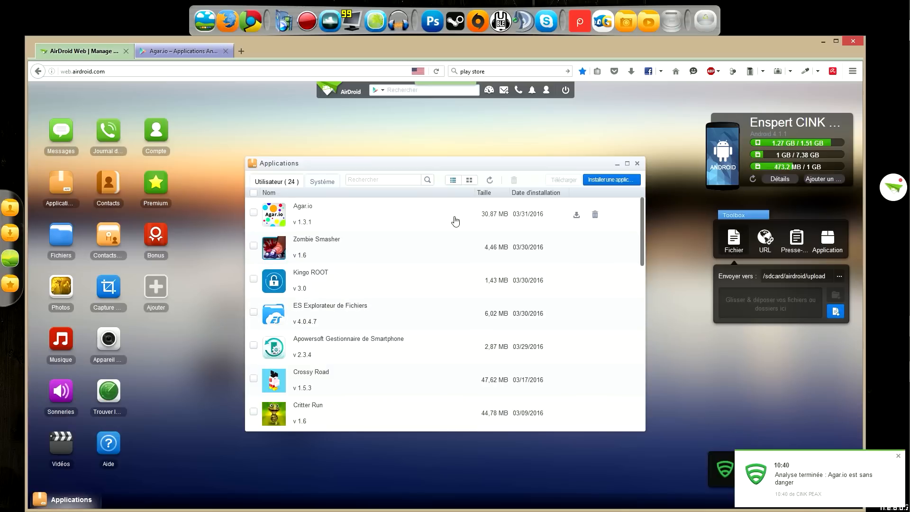
# - Close the Applications window and open the Music folder on the external SD card in AirDroid's file manager
pyautogui.click(637, 164)
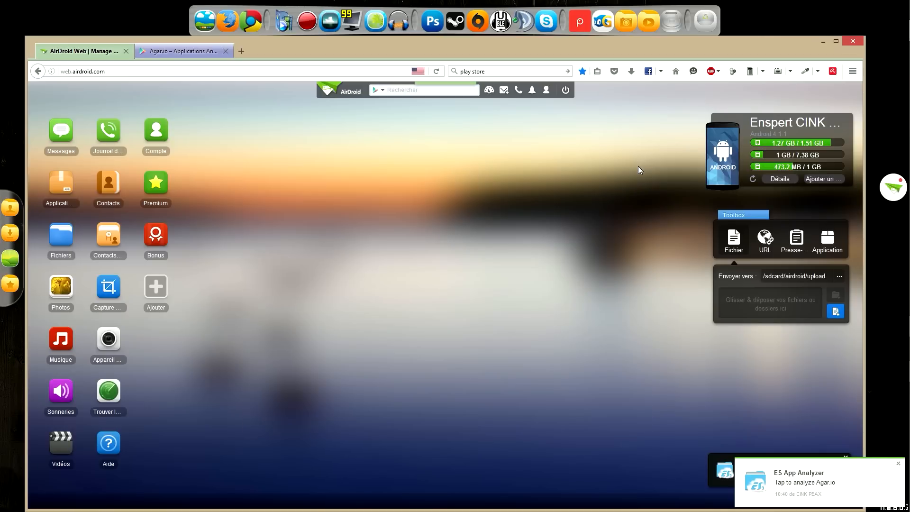
pyautogui.click(57, 244)
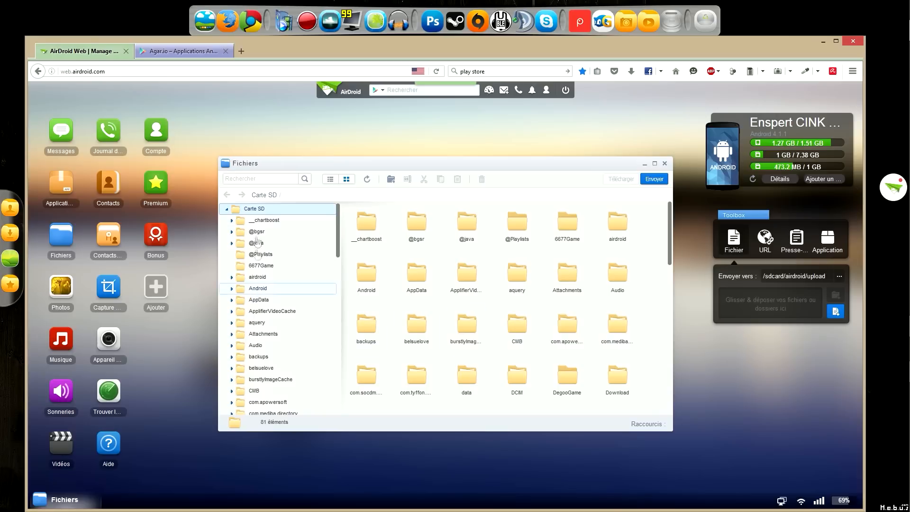
pyautogui.click(226, 209)
pyautogui.click(256, 222)
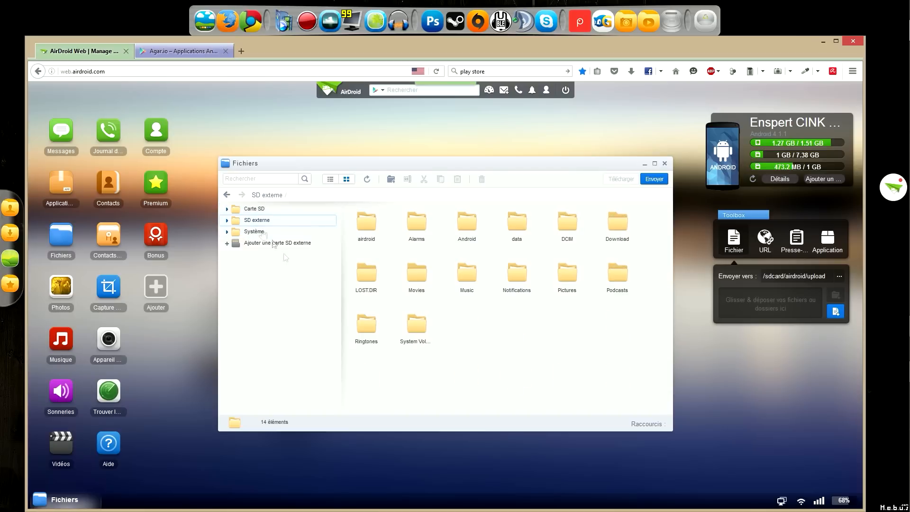
pyautogui.click(467, 285)
pyautogui.doubleClick(467, 284)
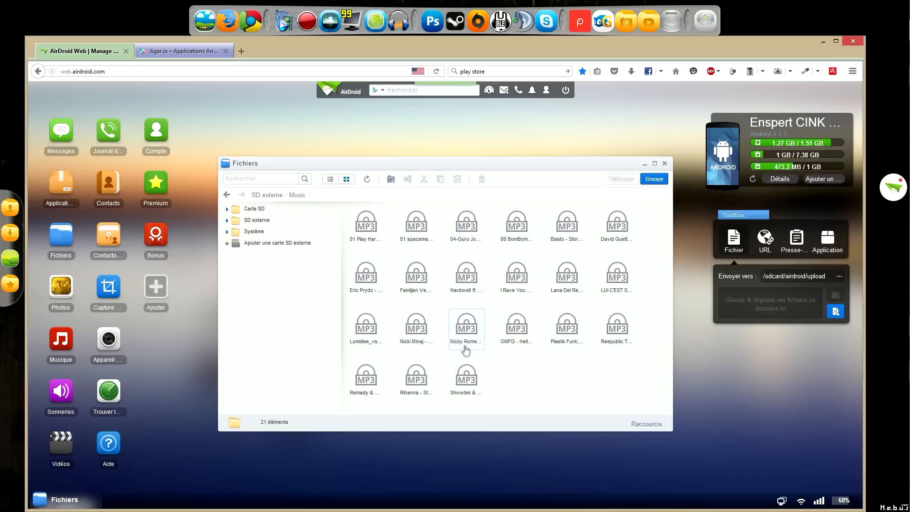
# - Switch to the computer's musique folder, upload 10. Flashback.mp3 into the phone's Music folder, and select the uploaded file
pyautogui.hotkey('alt', 'Tab')
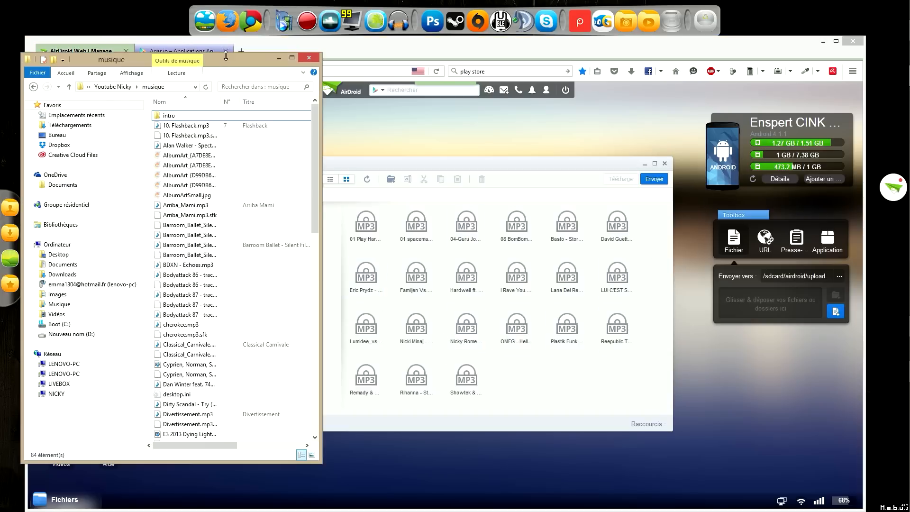
pyautogui.moveTo(228, 63); pyautogui.dragTo(220, 67)
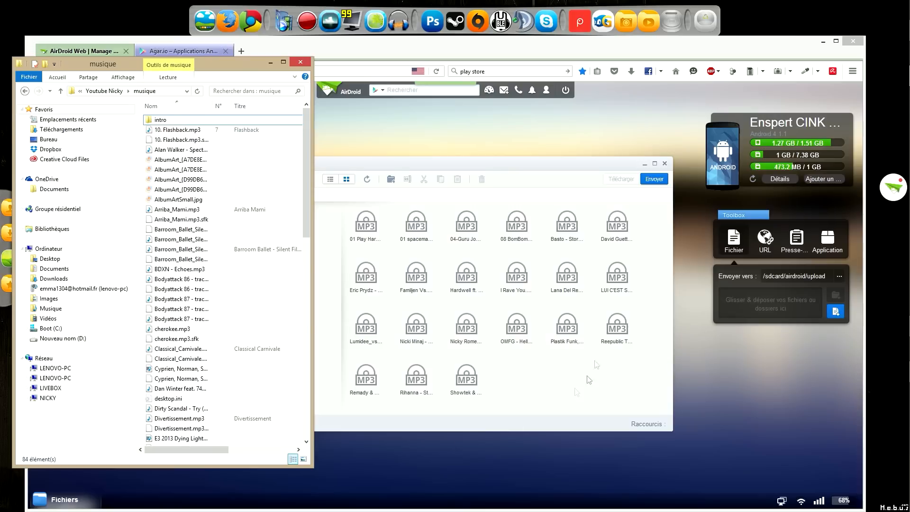
pyautogui.click(177, 132)
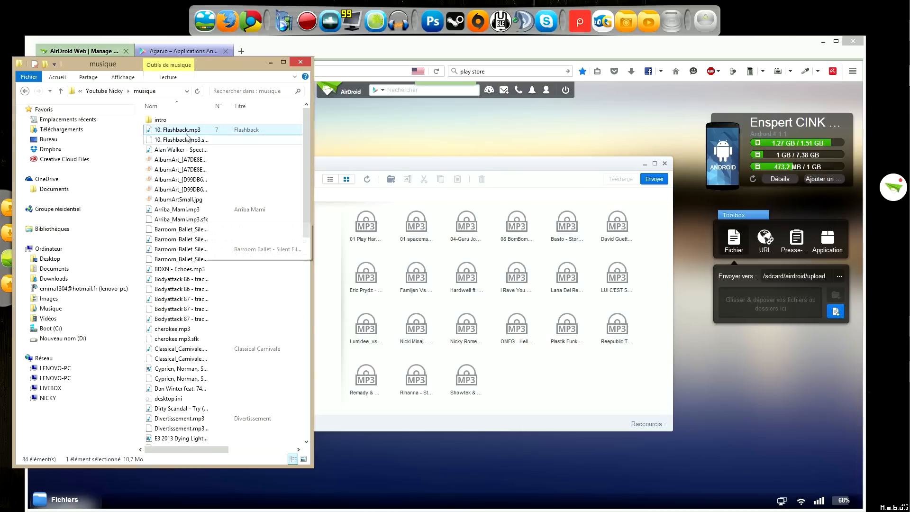
pyautogui.moveTo(315, 218); pyautogui.dragTo(572, 384)
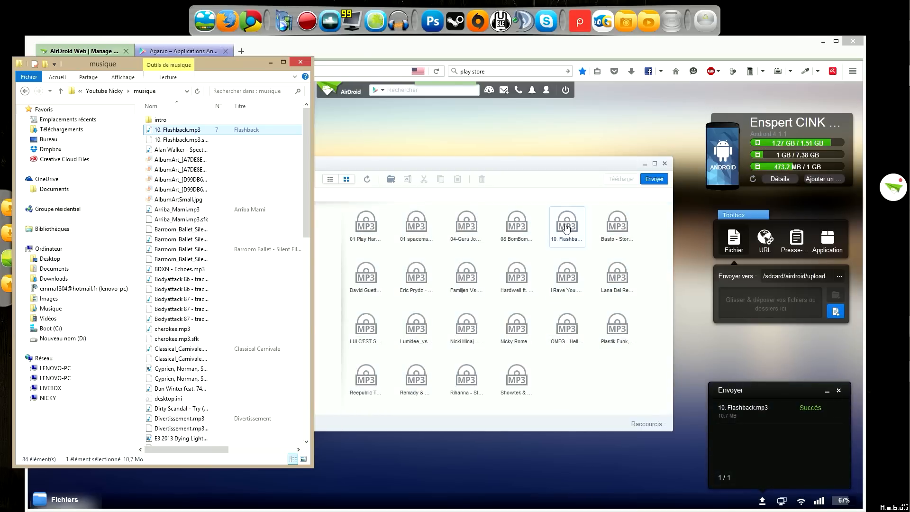
pyautogui.click(564, 230)
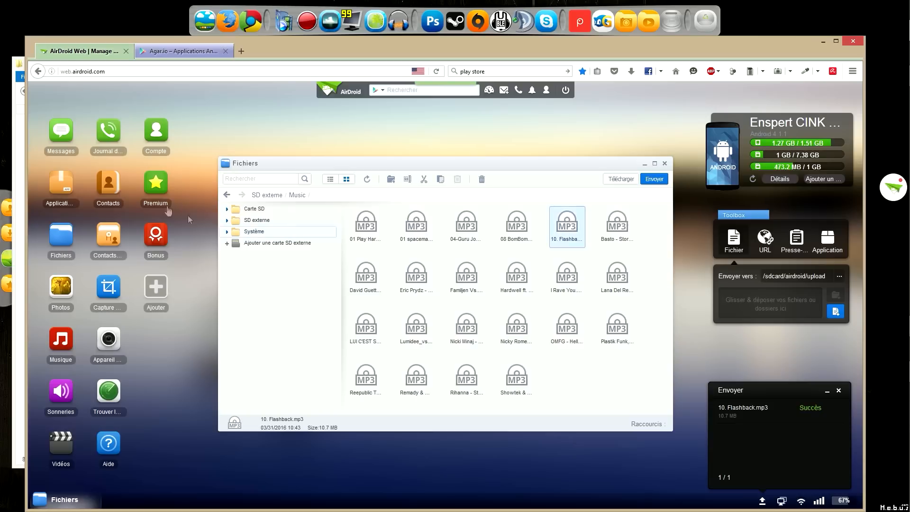
# - View the upload window for the Music folder and its file picker, and close both without choosing a file
pyautogui.click(13, 191)
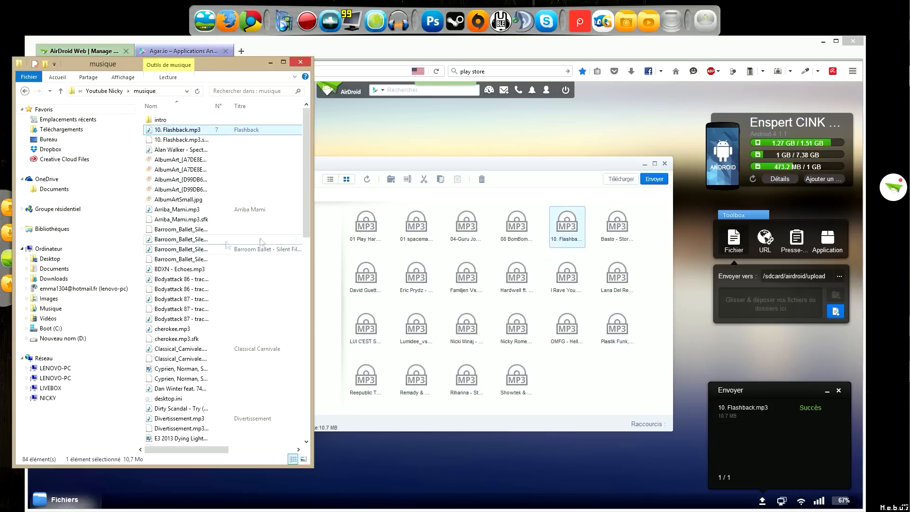
pyautogui.click(653, 181)
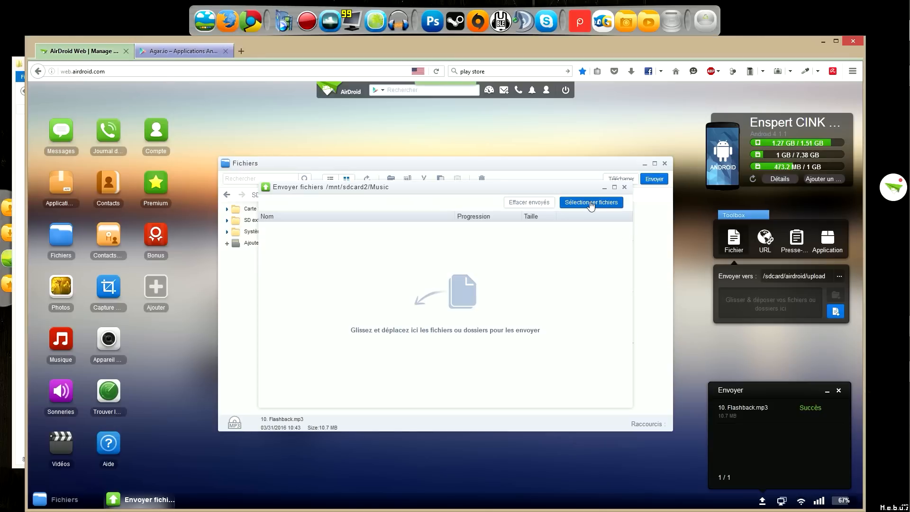
pyautogui.click(590, 204)
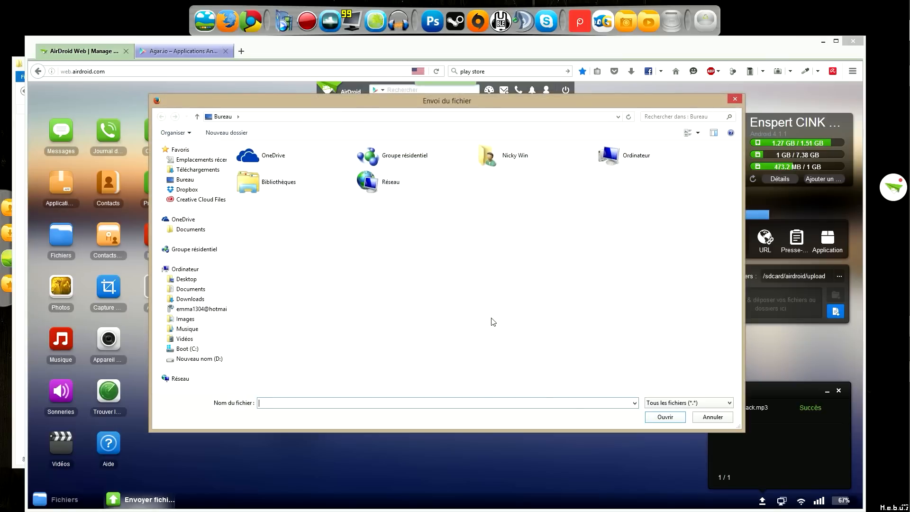
pyautogui.click(734, 98)
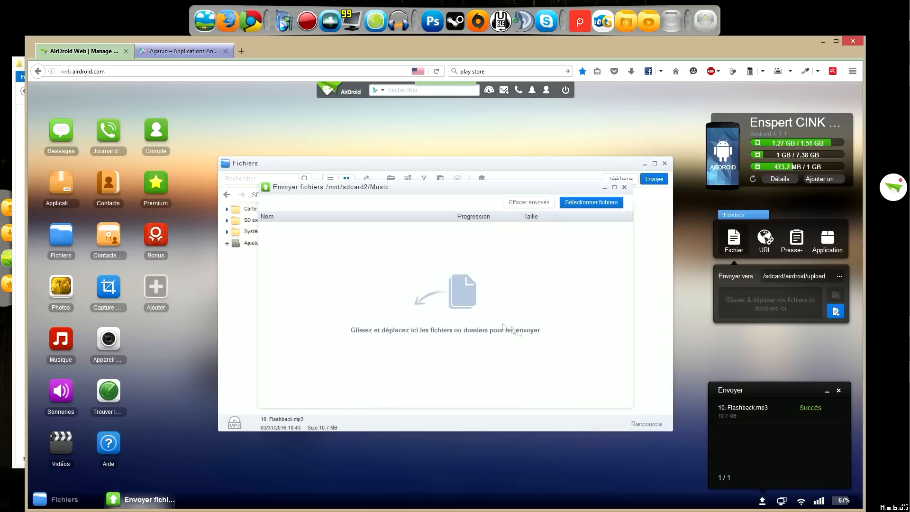
pyautogui.click(624, 188)
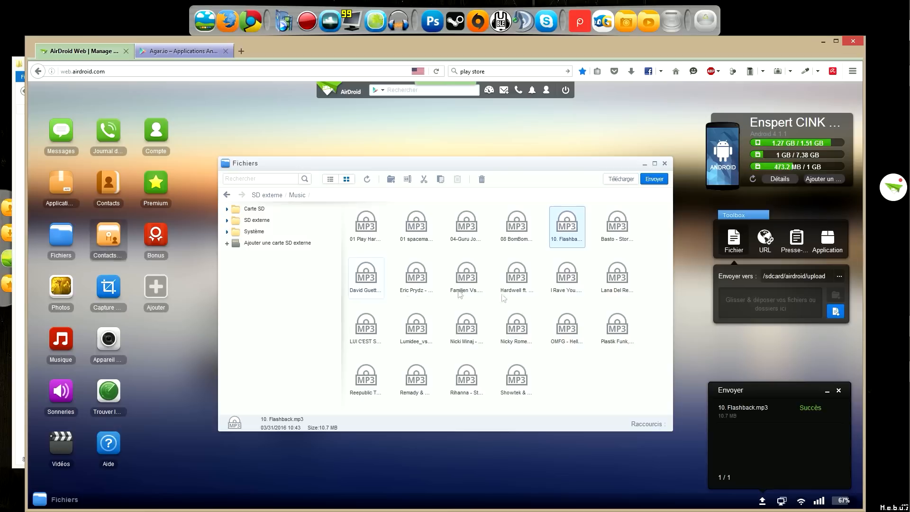
# - Start a download of 08 BomBom (feat. The Teaching).mp3 from the phone's Music folder and cancel saving it
pyautogui.rightClick(518, 231)
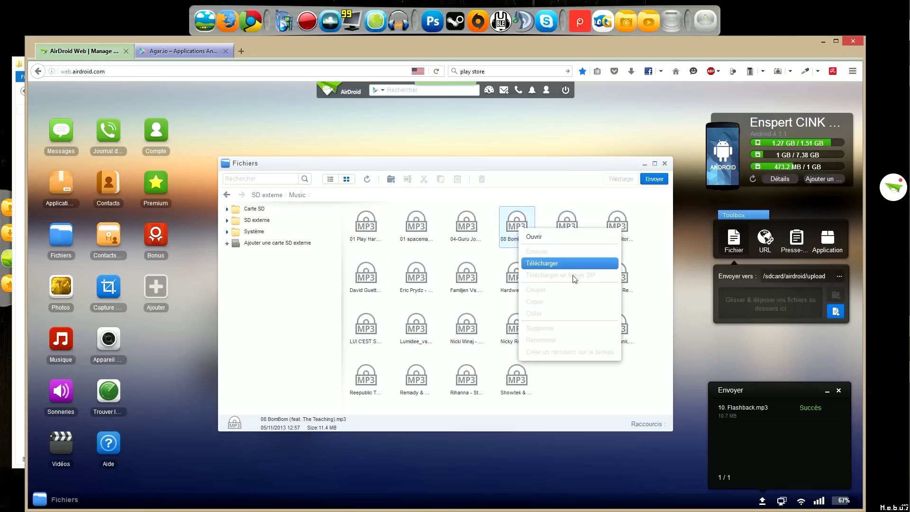
pyautogui.click(541, 264)
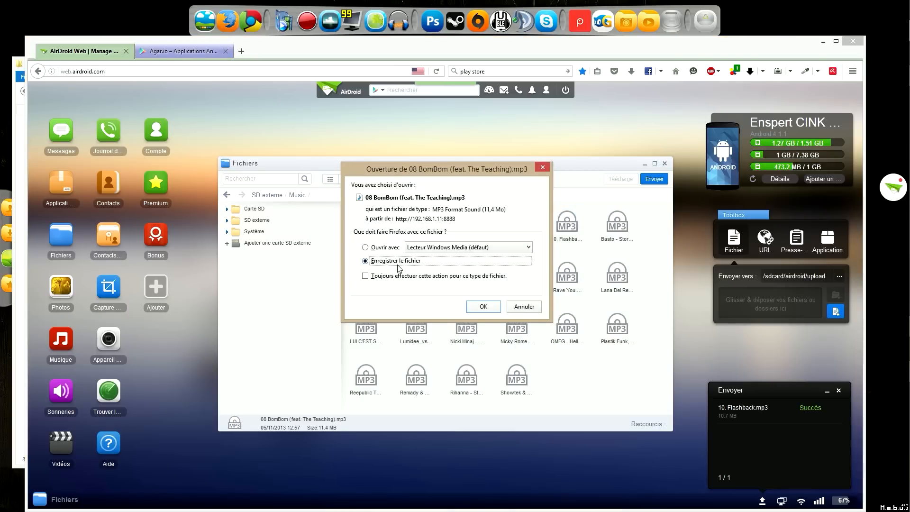
pyautogui.click(542, 167)
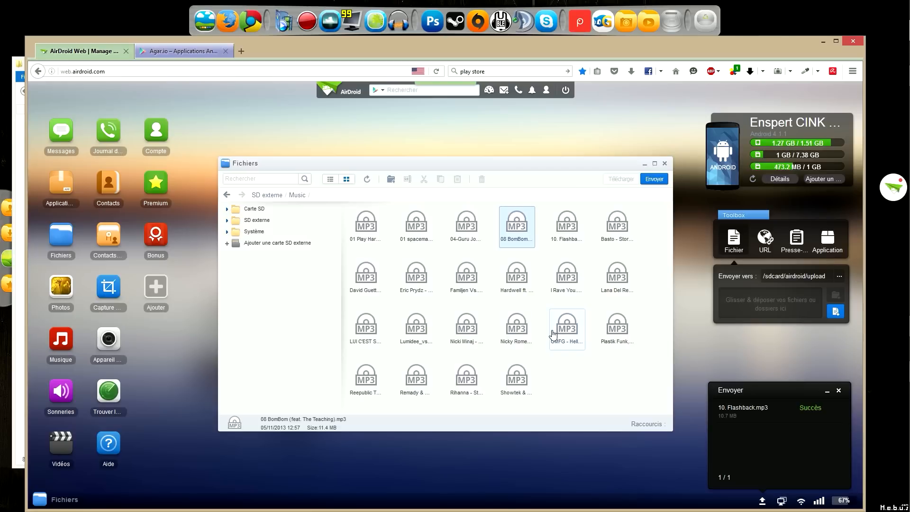
# - Close the file manager, view the Face Fun album's photo in full screen from Photos, and close Photos
pyautogui.click(664, 164)
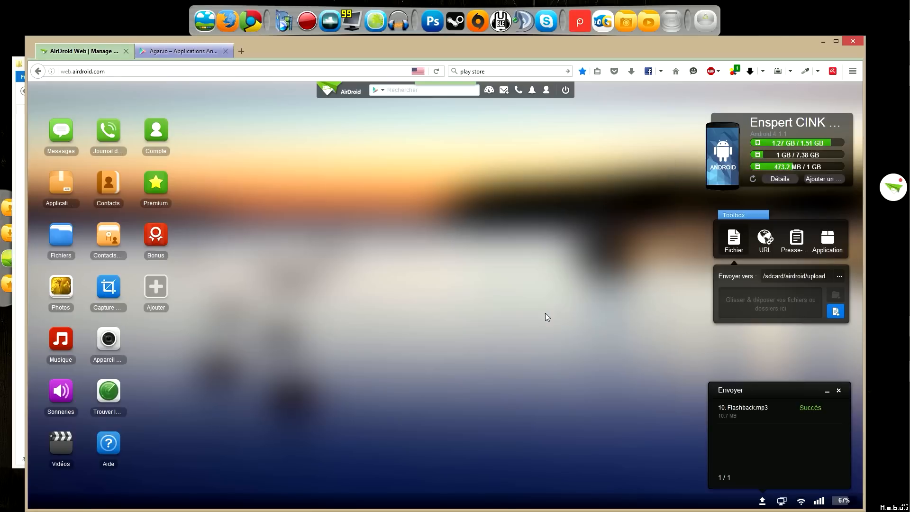
pyautogui.click(64, 289)
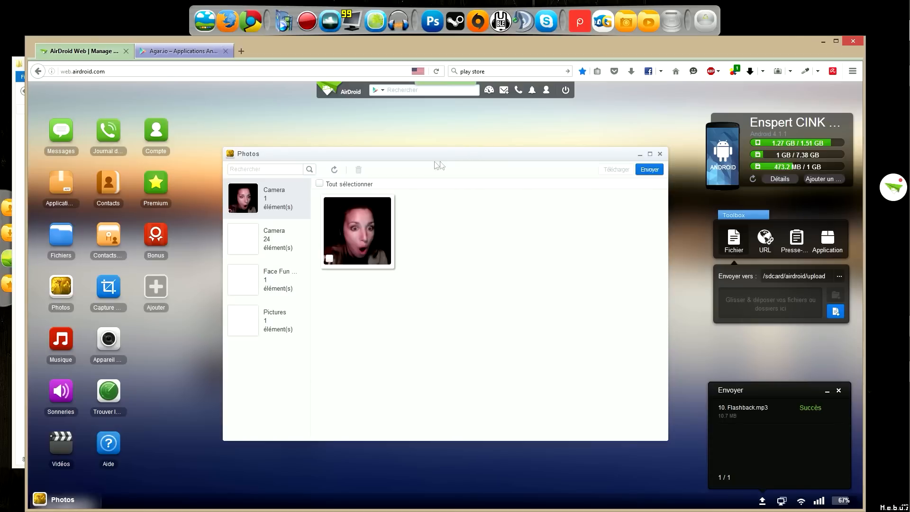
pyautogui.moveTo(354, 286)
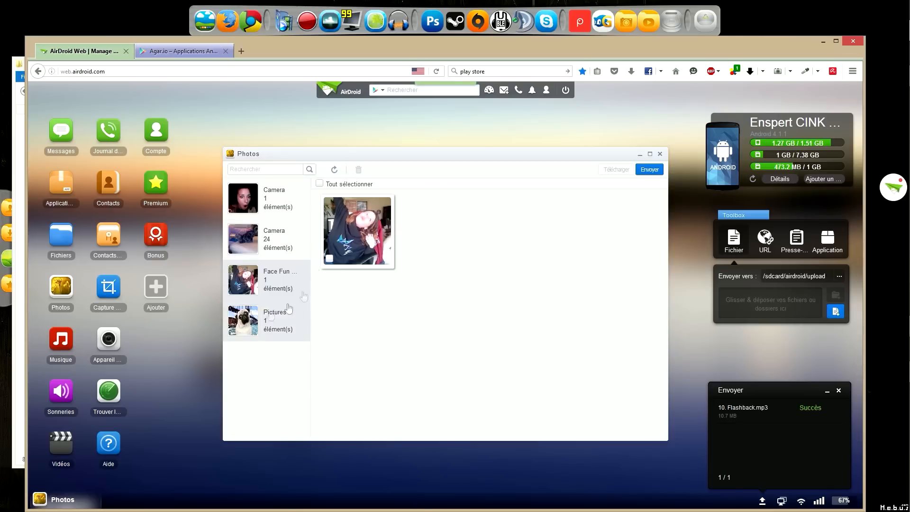
pyautogui.click(363, 235)
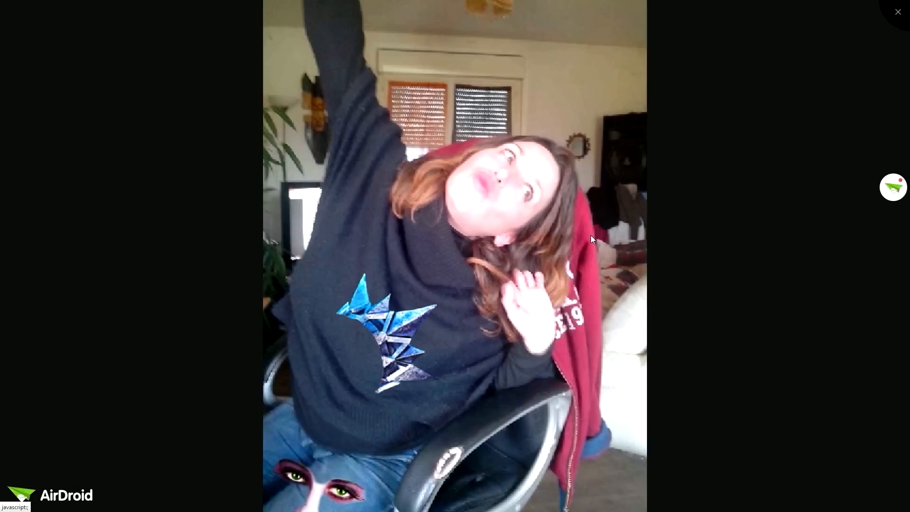
pyautogui.press('Escape')
pyautogui.press('Escape')
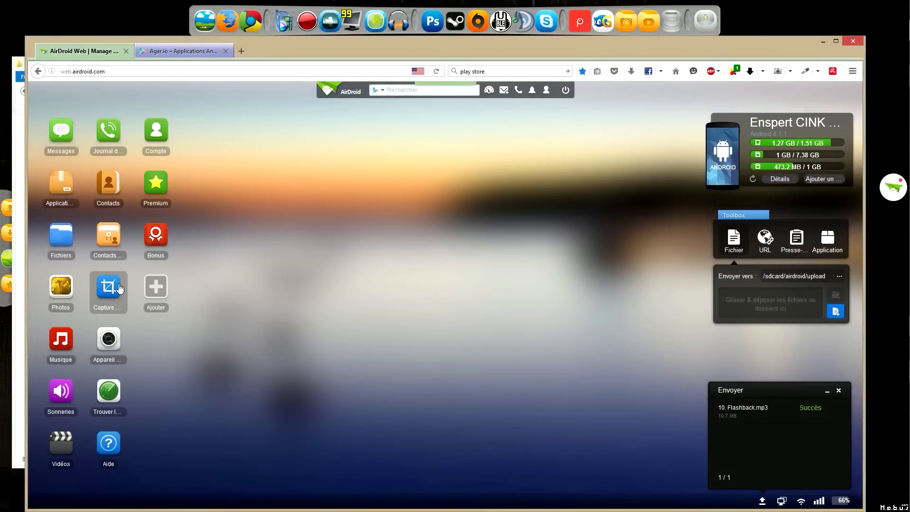
# - View the phone's music list, switch cameras in the phone's live camera view, and close both windows
pyautogui.click(58, 346)
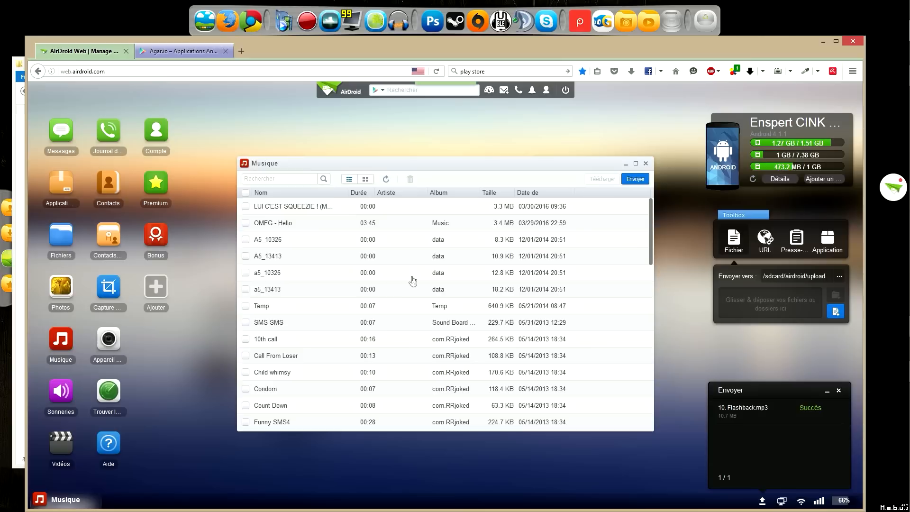
pyautogui.click(645, 163)
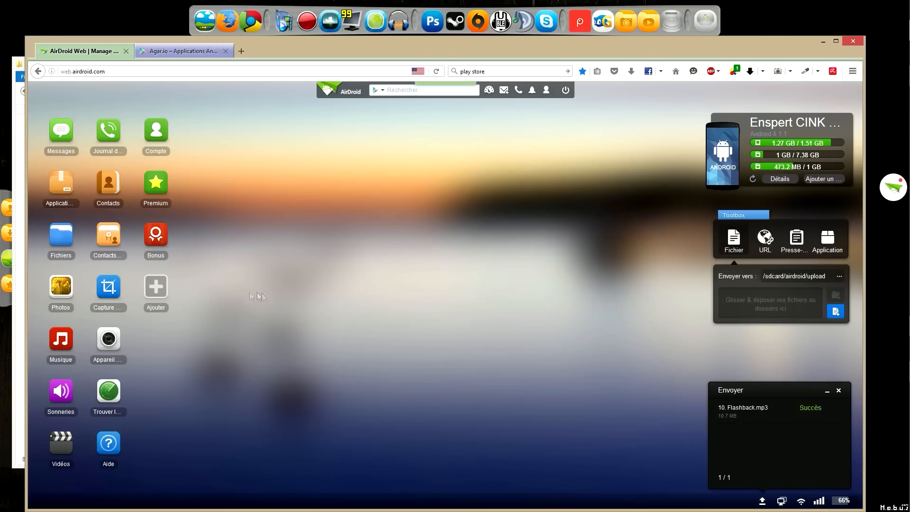
pyautogui.click(108, 340)
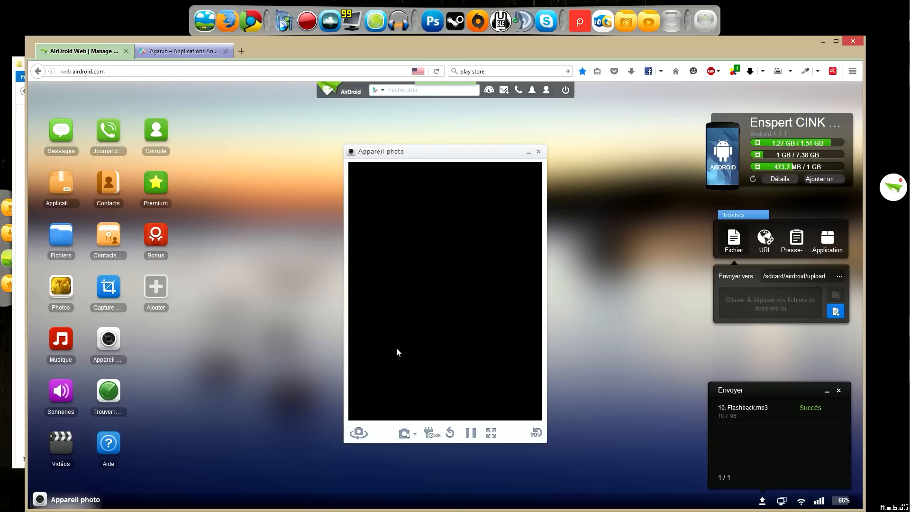
pyautogui.click(358, 432)
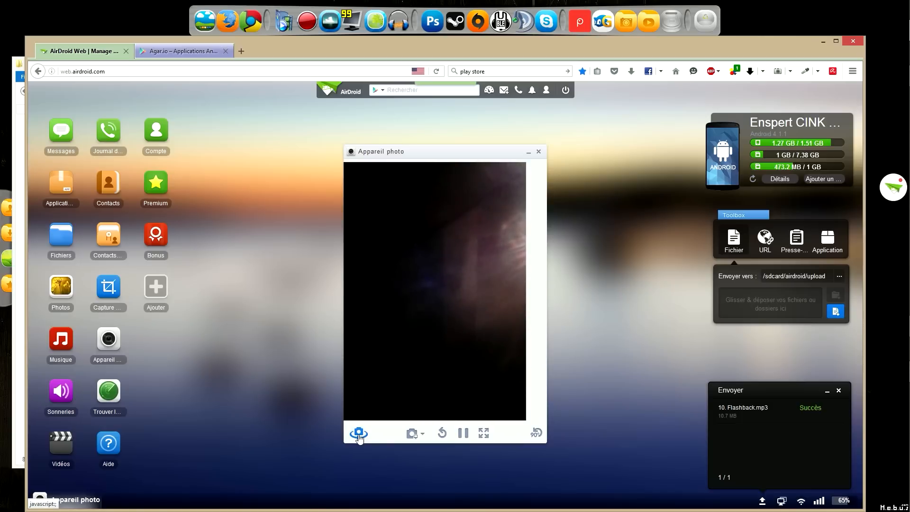
pyautogui.doubleClick(434, 379)
pyautogui.click(538, 152)
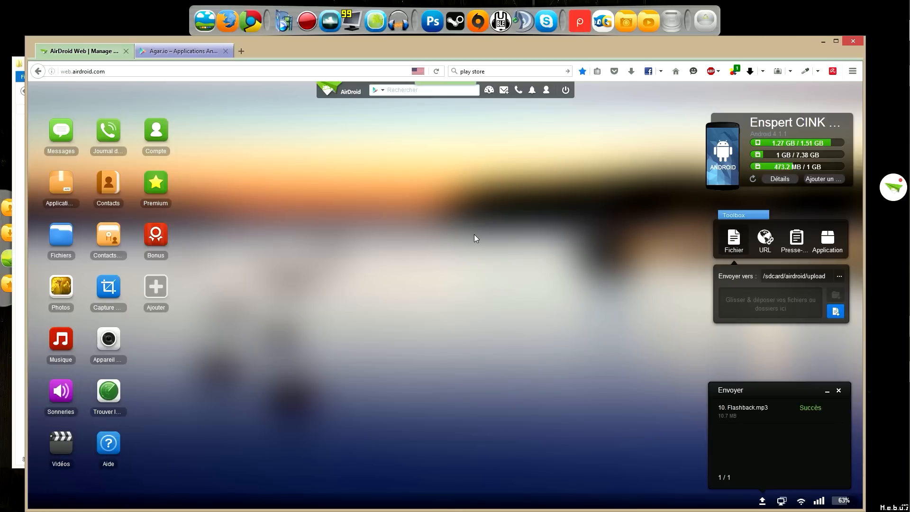
# - Clear the desktop by minimizing the browser and musique folder and closing AirDroid 3, and check the Downloads folder
pyautogui.click(821, 42)
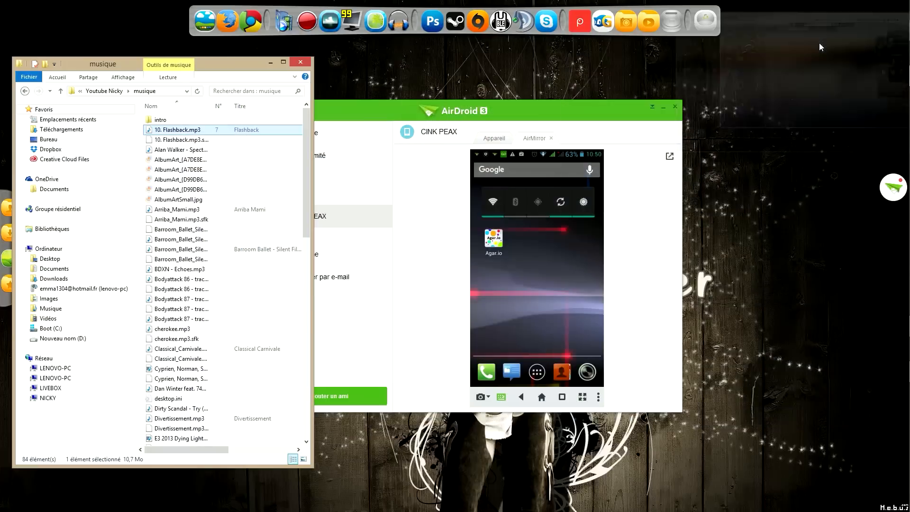
pyautogui.click(270, 62)
pyautogui.moveTo(505, 116); pyautogui.dragTo(490, 118)
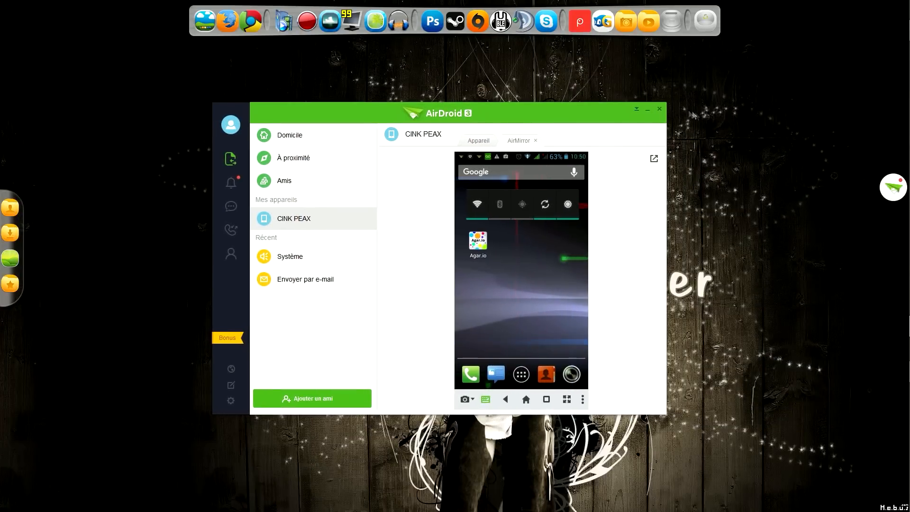
pyautogui.click(659, 109)
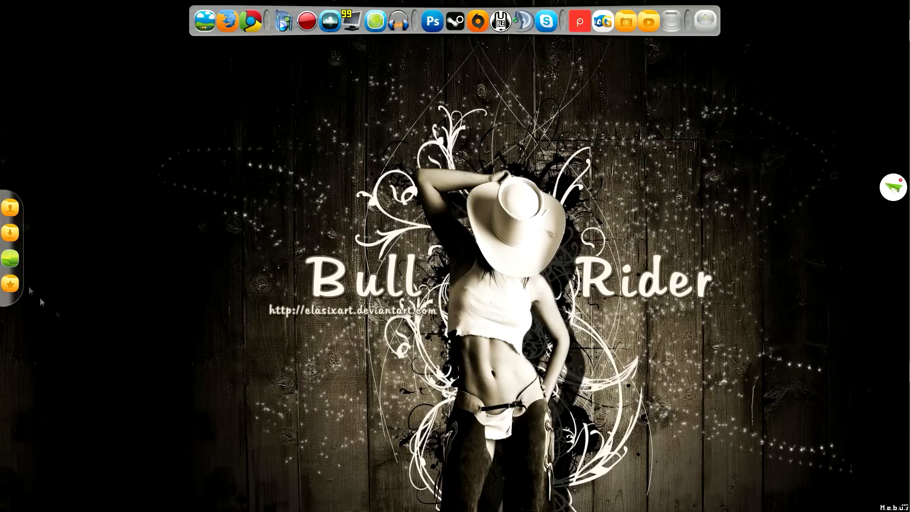
pyautogui.click(10, 235)
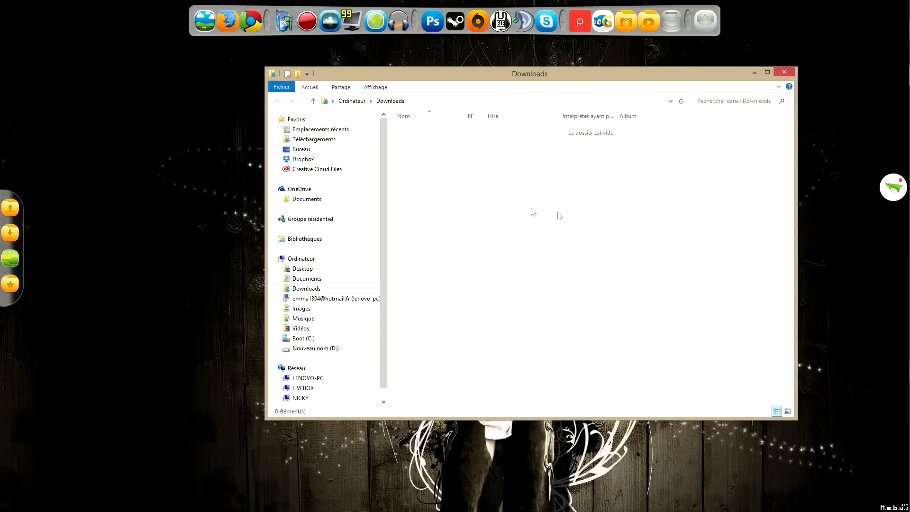
pyautogui.click(783, 72)
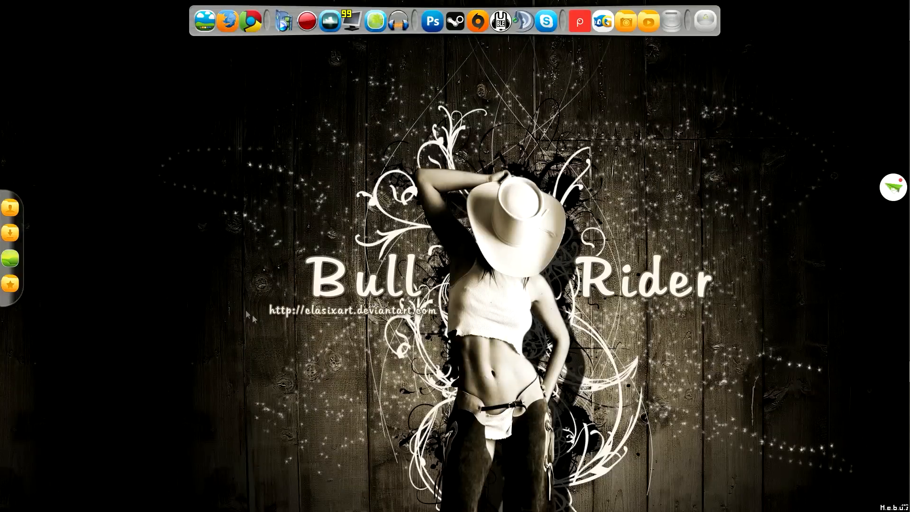
# - Reopen AirDroid 3, select CINK PEAX, and check the mirrored phone's notifications and its calendar home screen
pyautogui.click(893, 187)
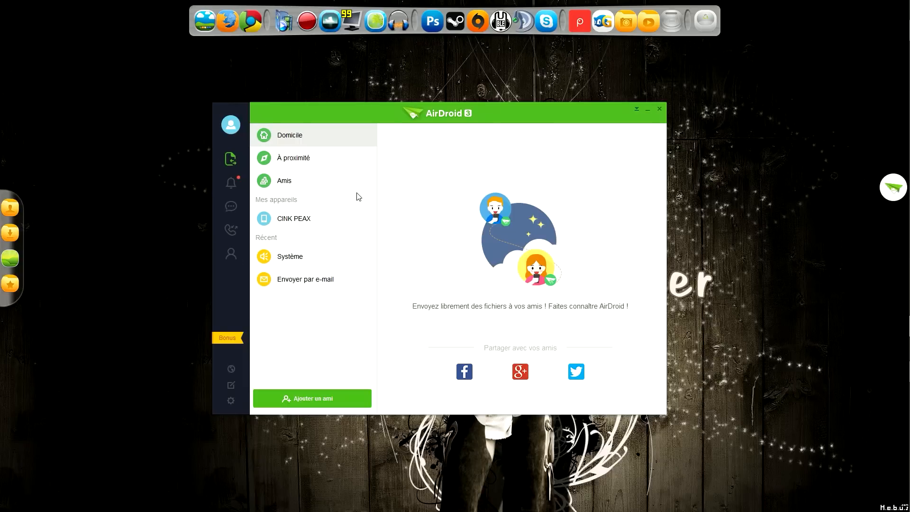
pyautogui.click(294, 221)
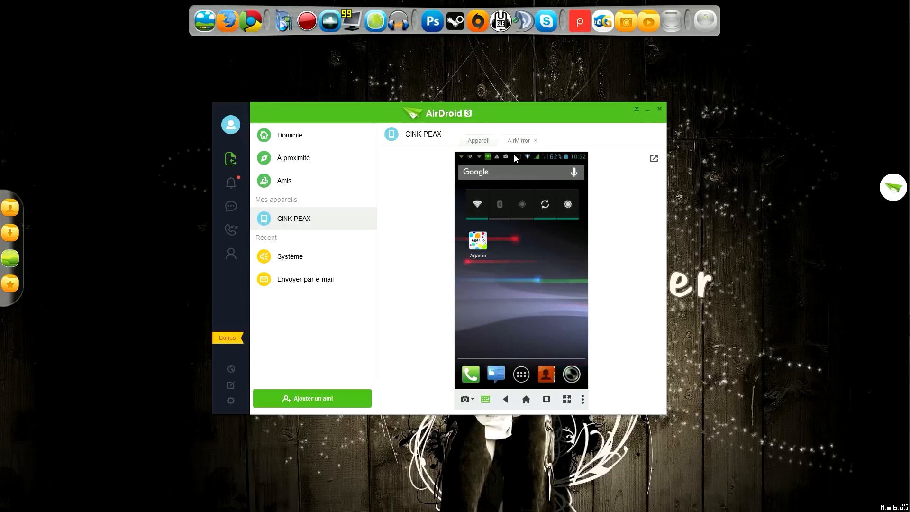
pyautogui.moveTo(515, 157); pyautogui.dragTo(517, 346)
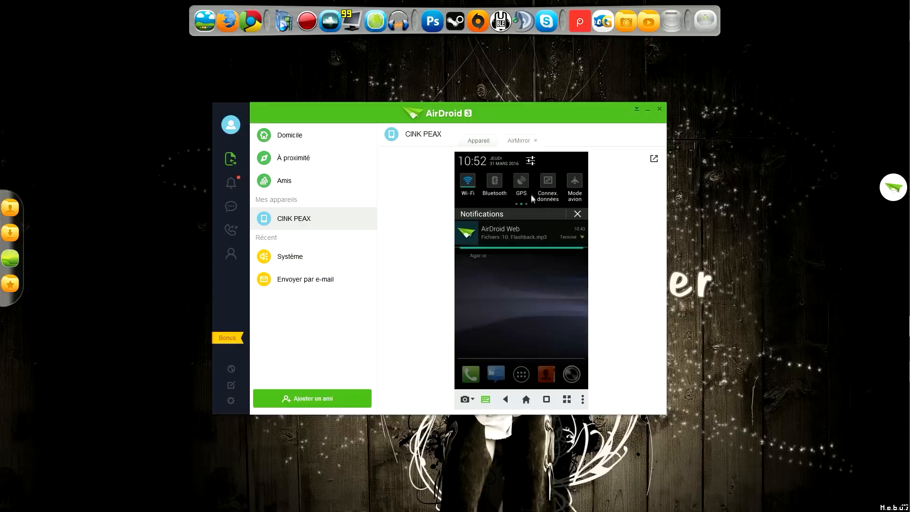
pyautogui.moveTo(532, 201); pyautogui.dragTo(529, 161)
pyautogui.moveTo(479, 300); pyautogui.dragTo(527, 314)
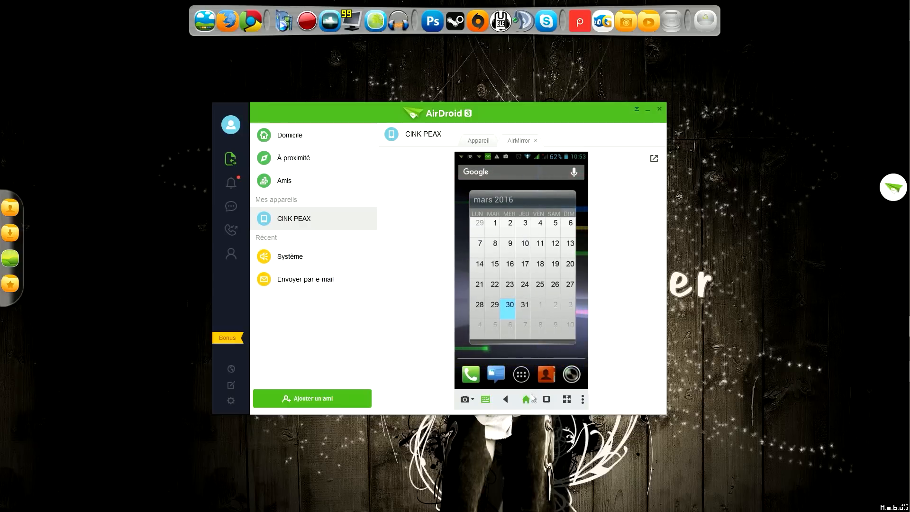
# - End the AirMirror session and reopen CINK PEAX from the devices on the account page
pyautogui.click(536, 140)
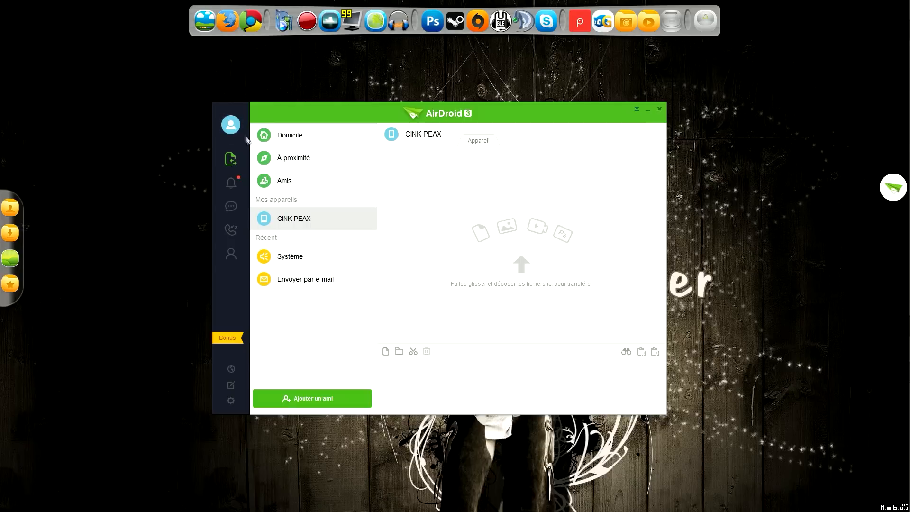
pyautogui.click(232, 125)
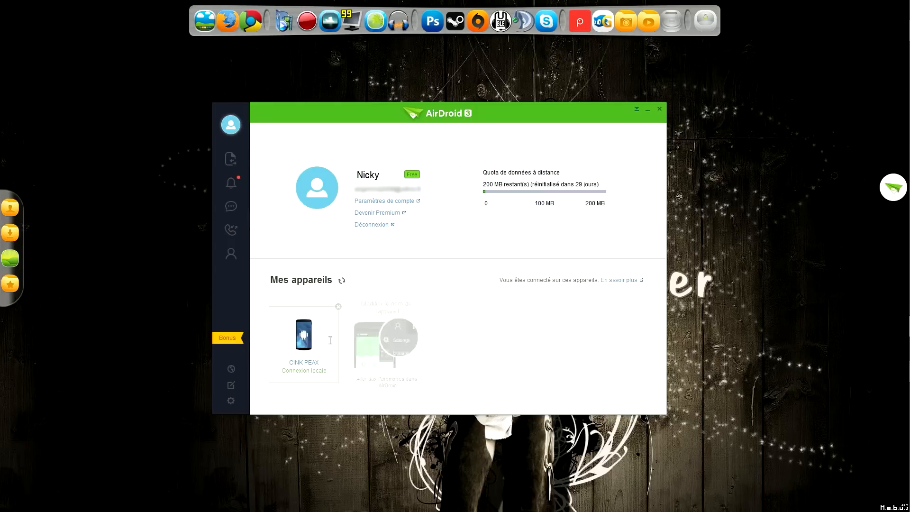
pyautogui.click(305, 340)
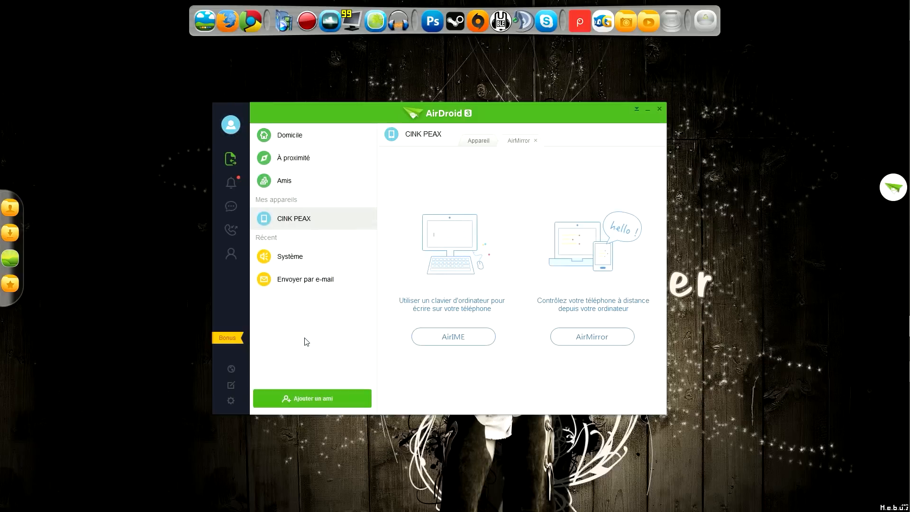
# - Start AirMirror for CINK PEAX and show the mirrored phone in full screen
pyautogui.click(595, 338)
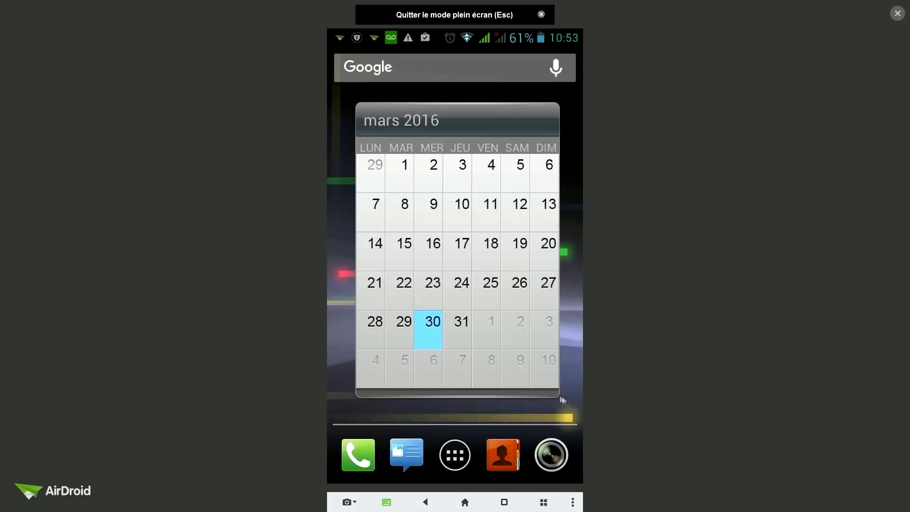
pyautogui.press('F11')
# - Open the phone's developer options from its settings, check the Débogage USB option, and return to the home screen
pyautogui.moveTo(433, 89); pyautogui.dragTo(438, 357)
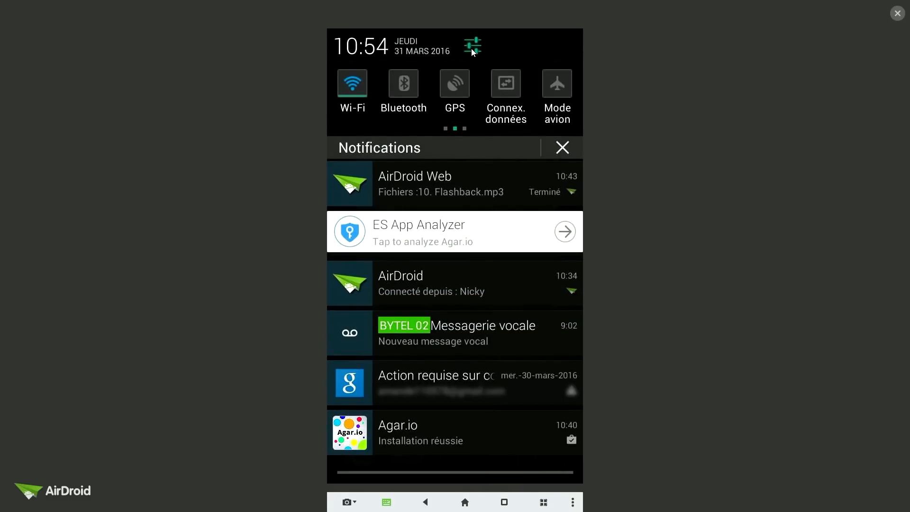
pyautogui.click(472, 47)
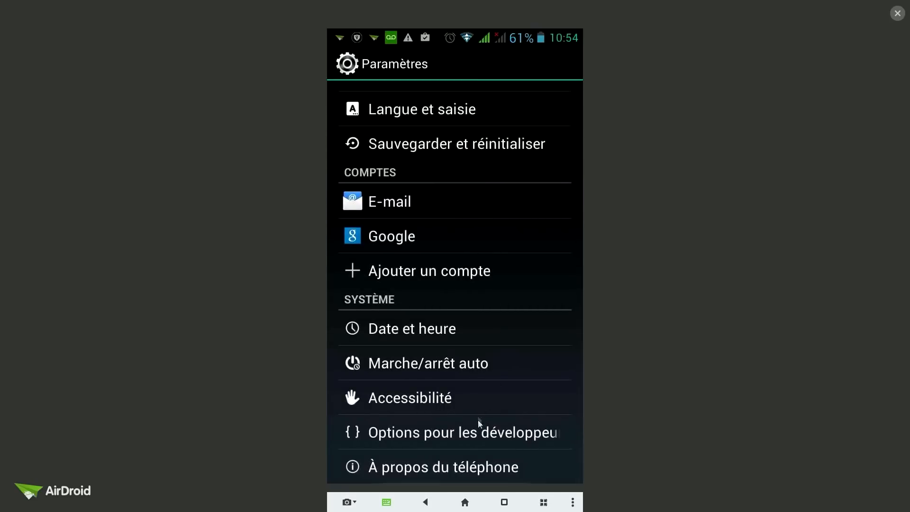
pyautogui.moveTo(511, 307); pyautogui.dragTo(524, 98)
pyautogui.click(408, 436)
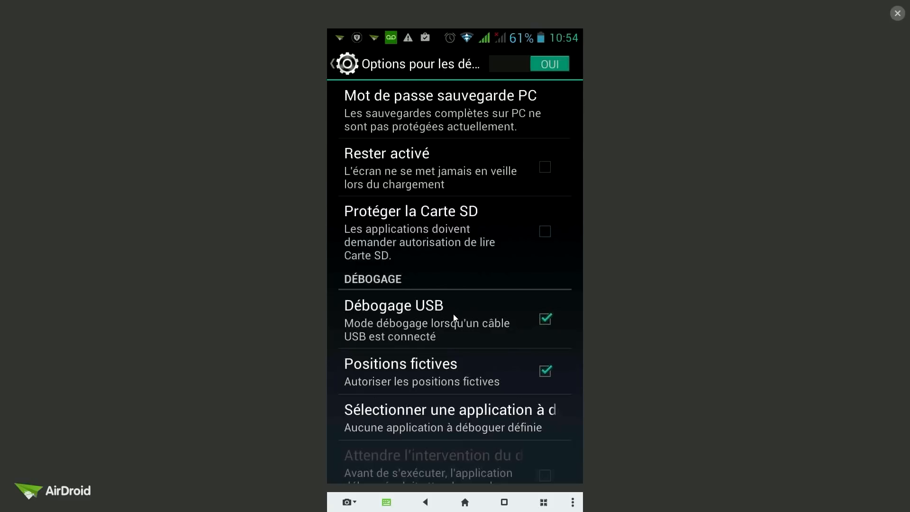
pyautogui.click(465, 502)
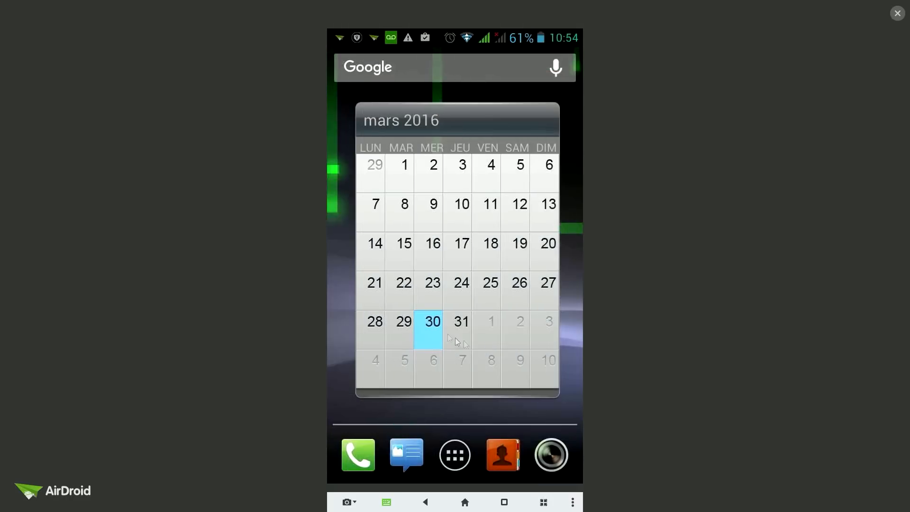
# - Launch the AirDroid app on the mirrored phone, leave its QR code scanner, and open the app's Paramètres
pyautogui.moveTo(551, 322); pyautogui.dragTo(507, 343)
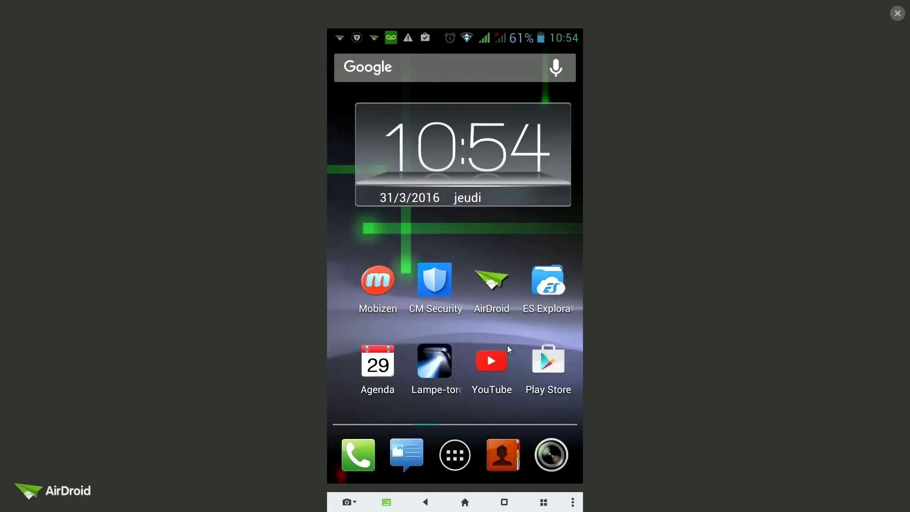
pyautogui.click(488, 276)
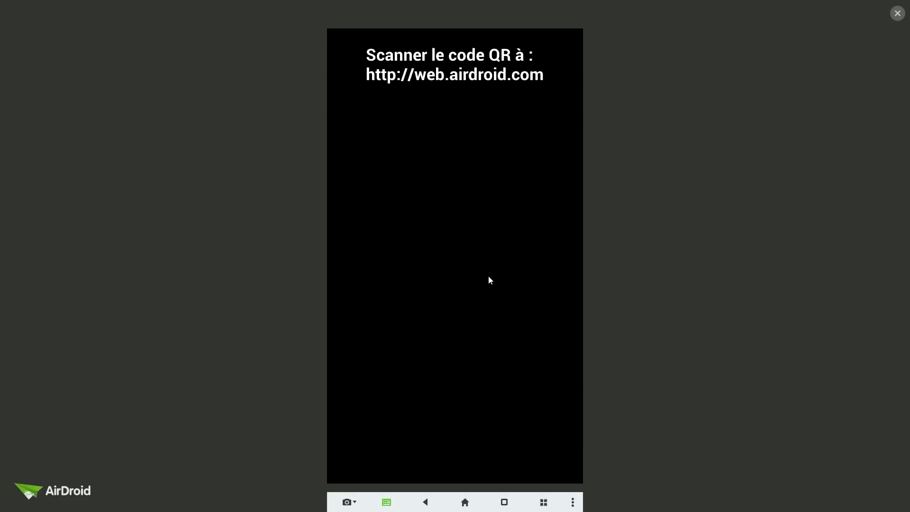
pyautogui.click(429, 501)
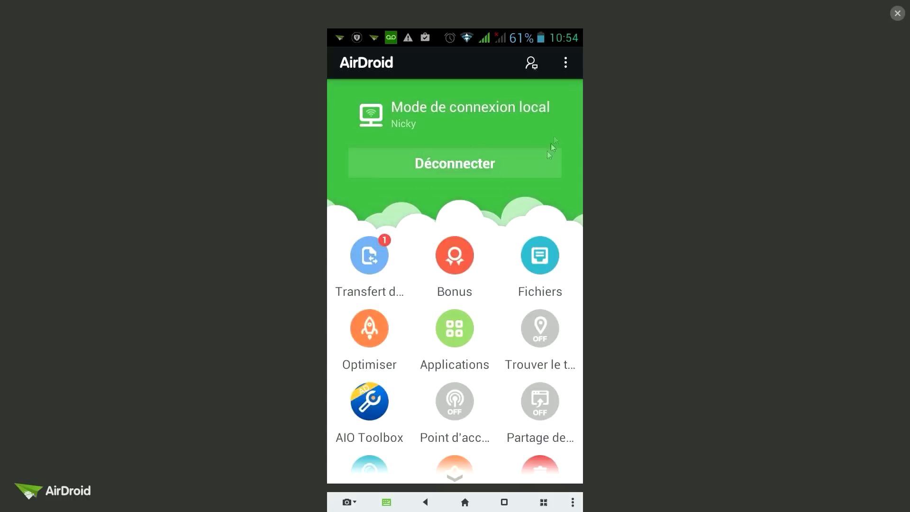
pyautogui.click(565, 63)
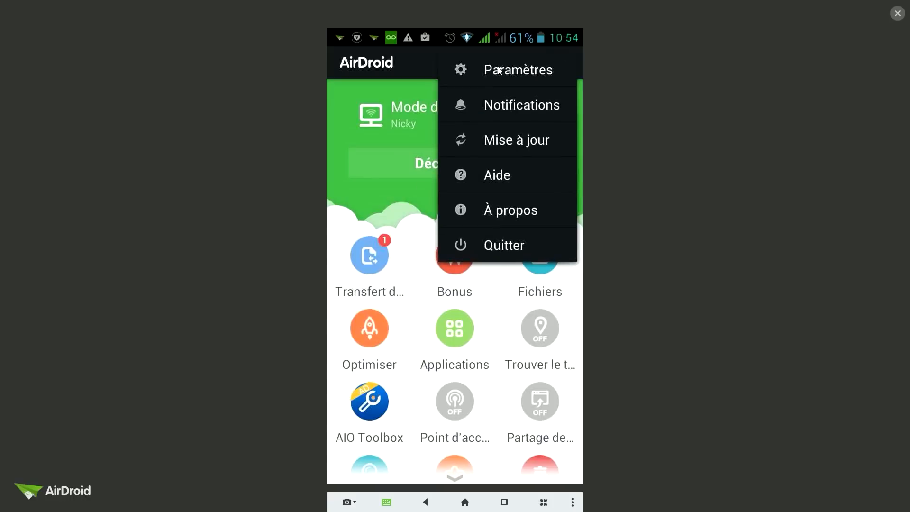
pyautogui.click(498, 70)
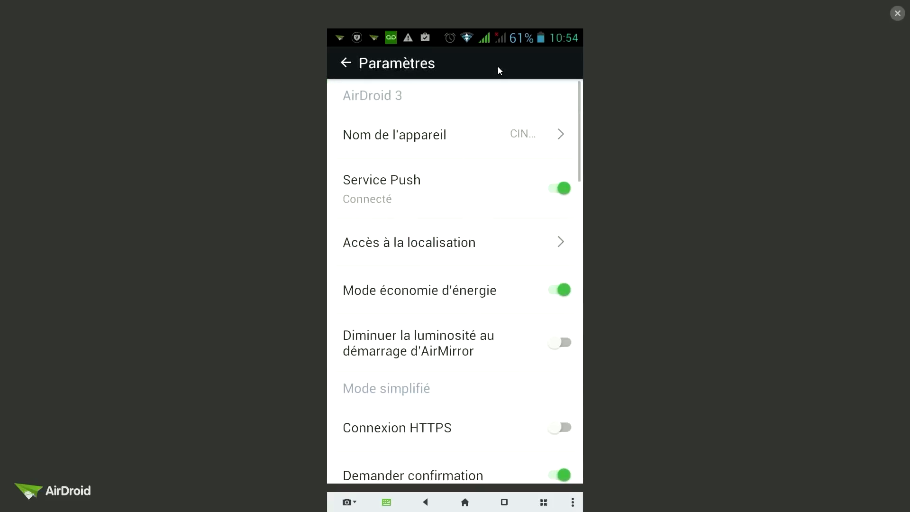
# - Review the AirDroid app's settings down to the Notification miroir section and open Service de notification miroir
pyautogui.moveTo(486, 371); pyautogui.dragTo(483, 221)
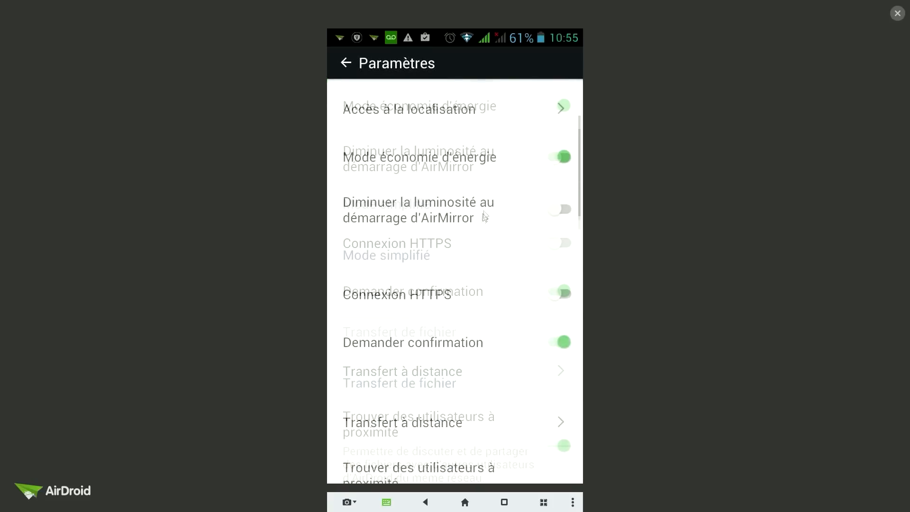
pyautogui.moveTo(484, 359); pyautogui.dragTo(476, 165)
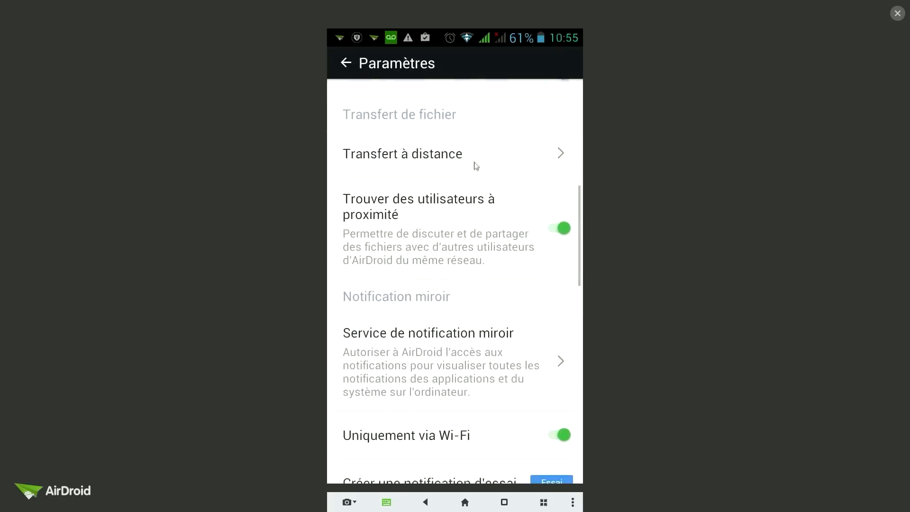
pyautogui.moveTo(490, 336); pyautogui.dragTo(493, 240)
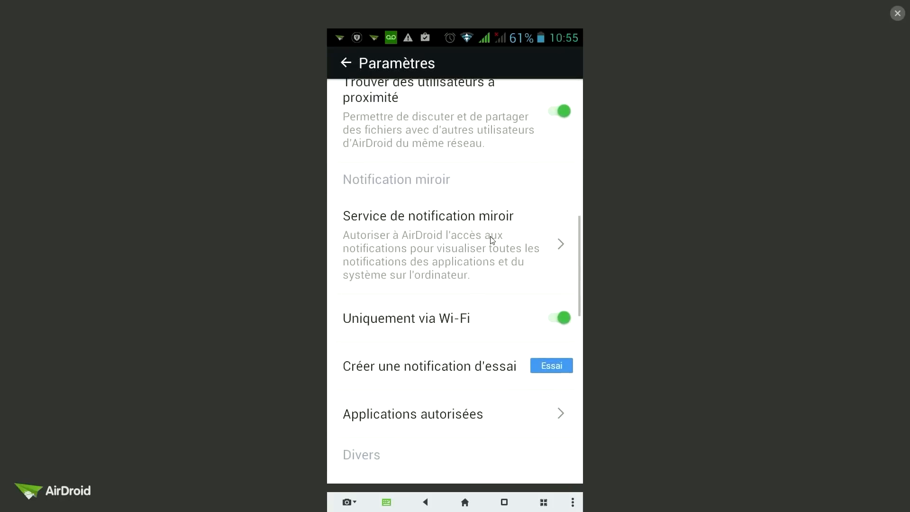
pyautogui.click(557, 247)
pyautogui.scroll(-1, 557, 248)
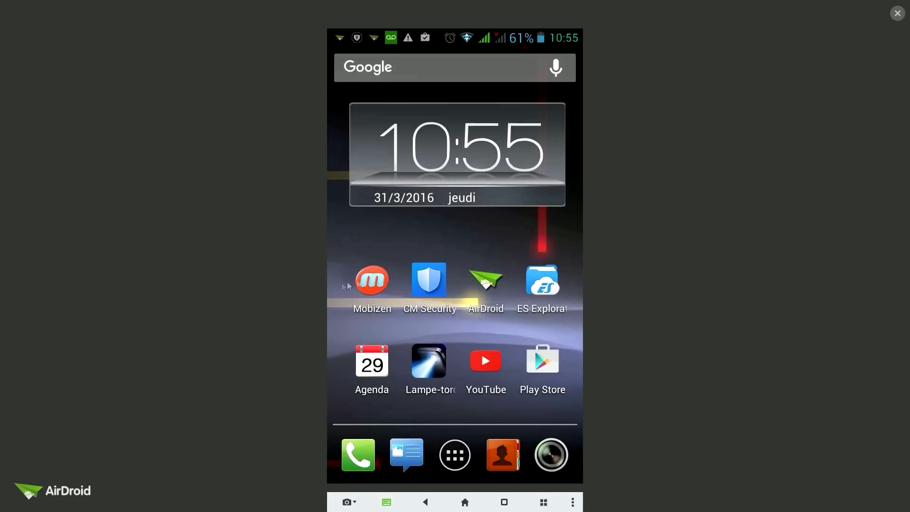
# - Exit the full-screen phone view and close the AirDroid 3 window
pyautogui.press('Escape')
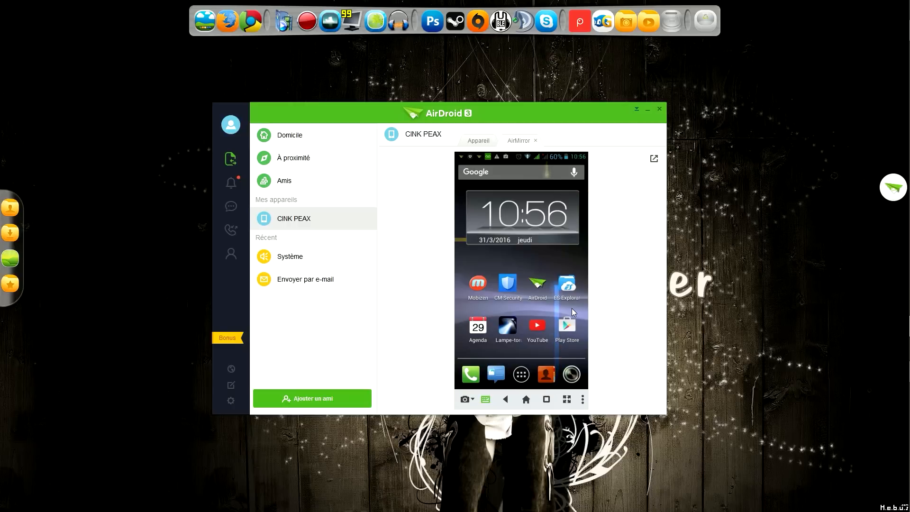
pyautogui.hotkey('alt', 'F4')
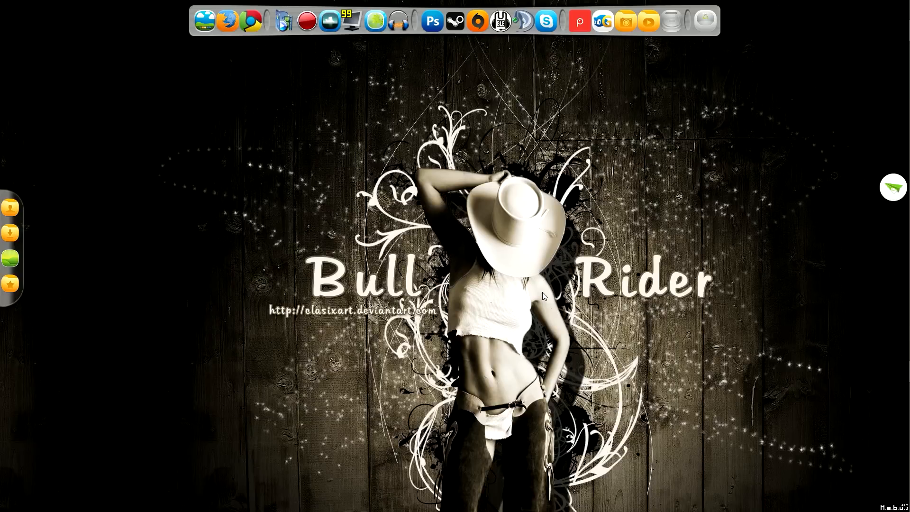